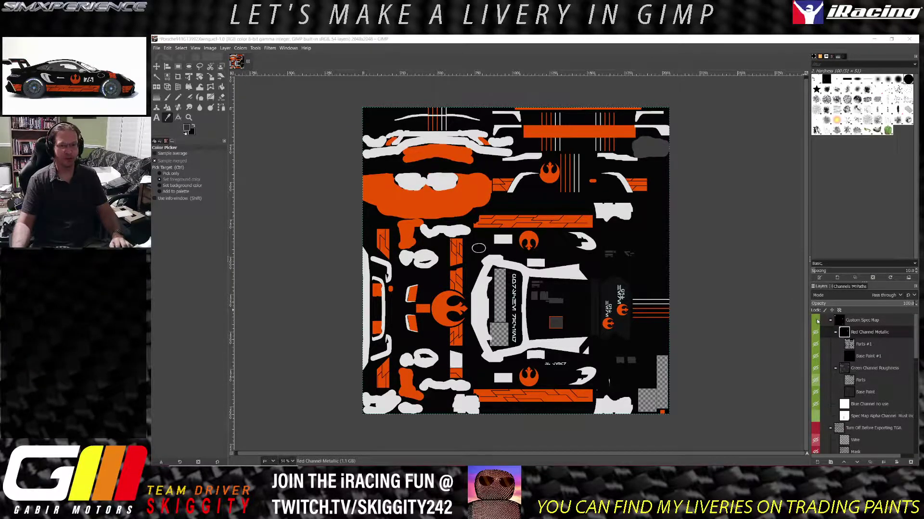
- Show the Custom Spec Map group and pick the white of the Porsche crest as the foreground colour
click(817, 320)
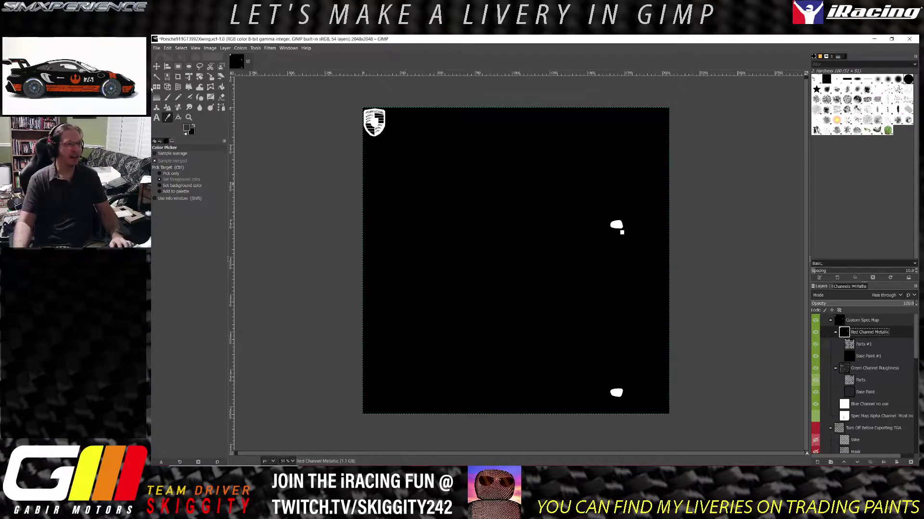
click(168, 119)
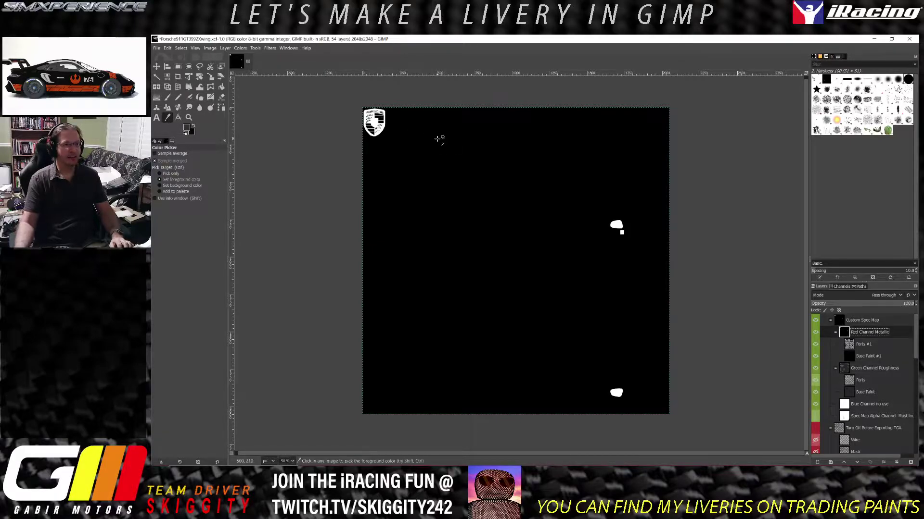
click(381, 130)
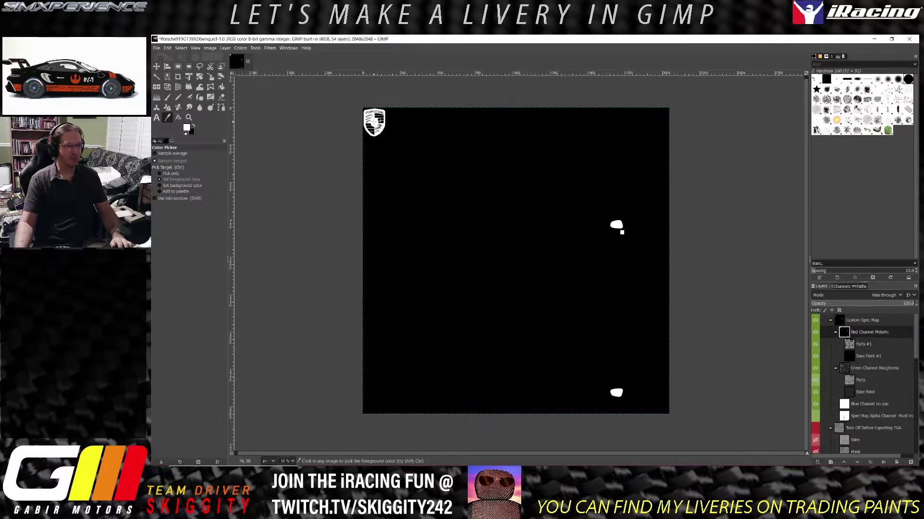
click(186, 129)
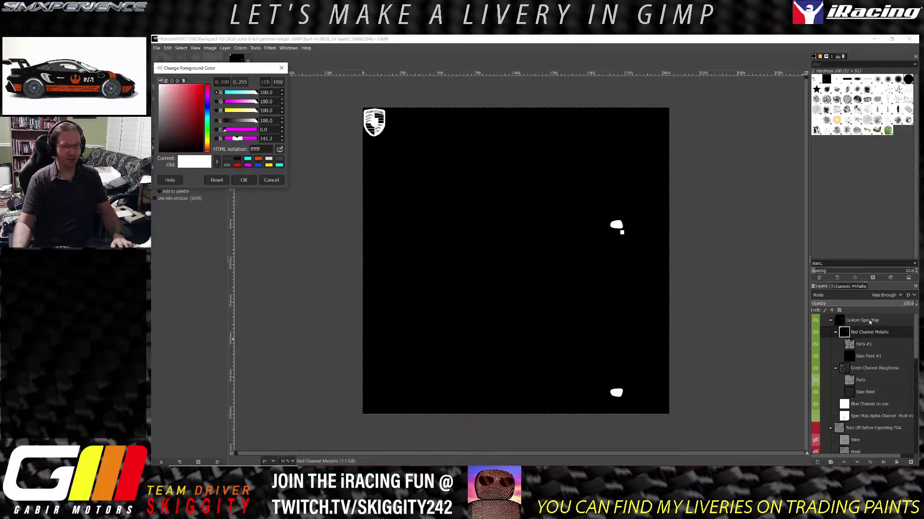
click(270, 181)
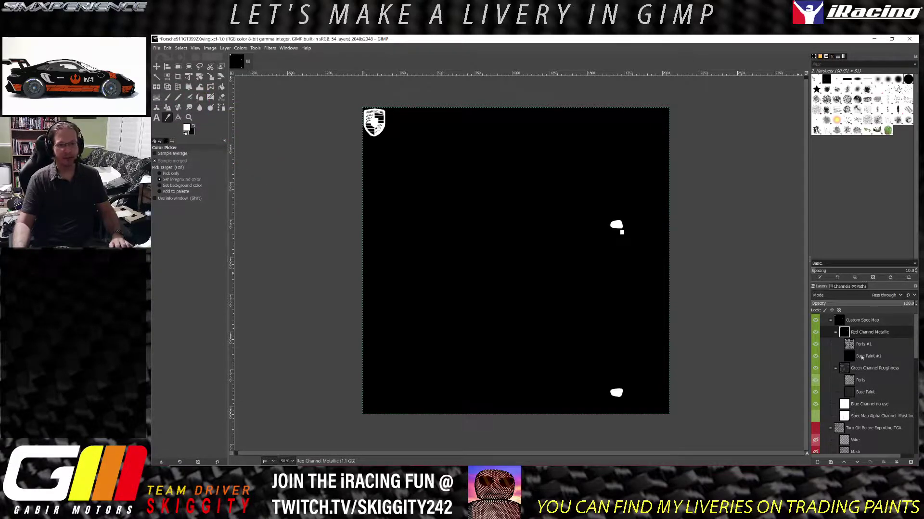
- Set the blend mode of the Red Channel Metallic and Green Channel Roughness groups to Addition
click(871, 332)
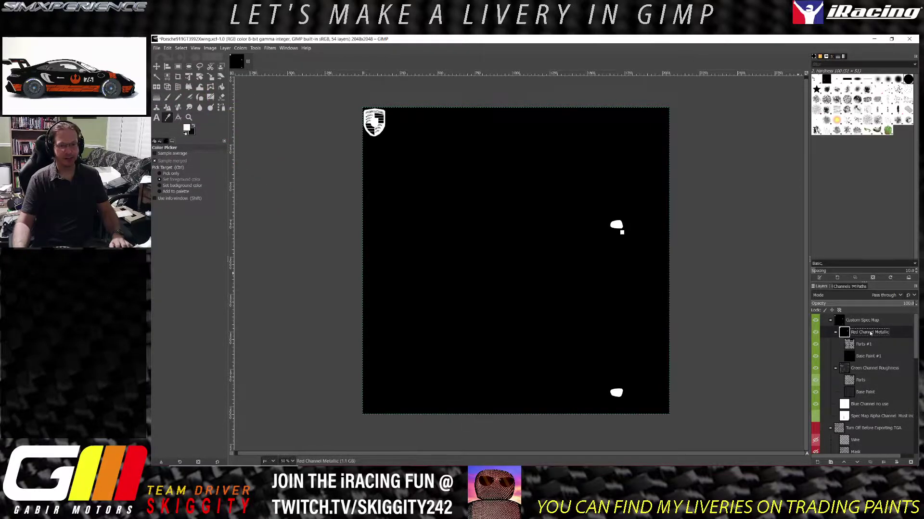
click(900, 295)
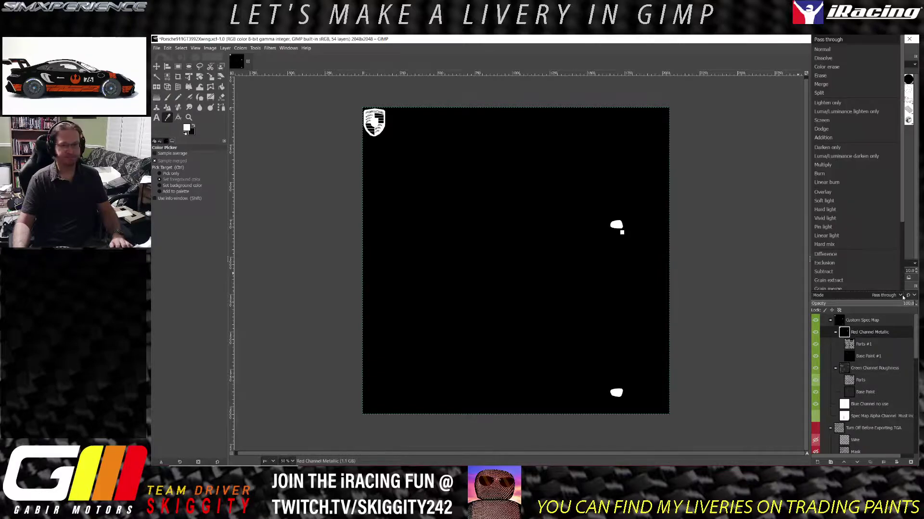
click(824, 137)
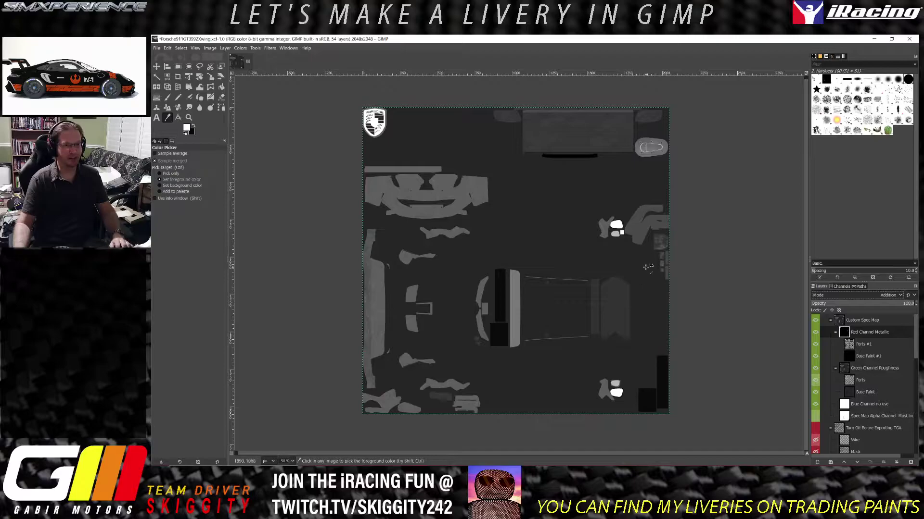
click(866, 369)
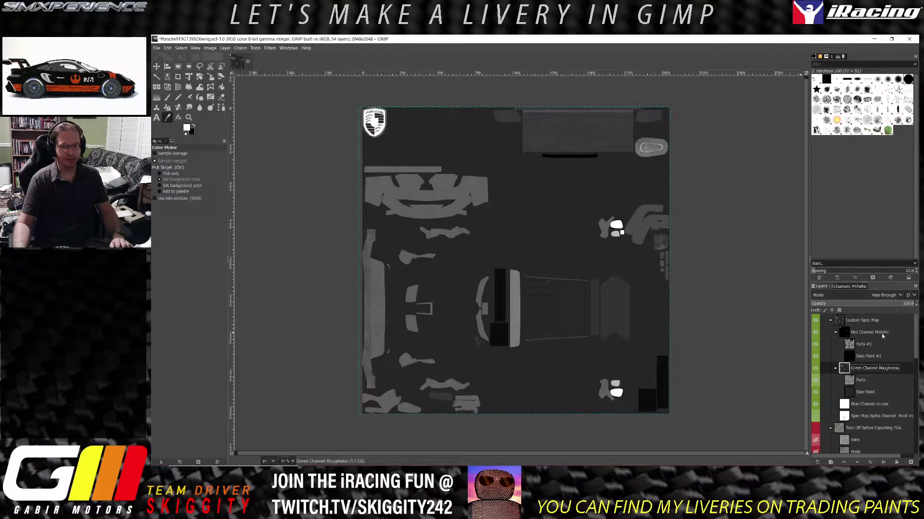
click(898, 295)
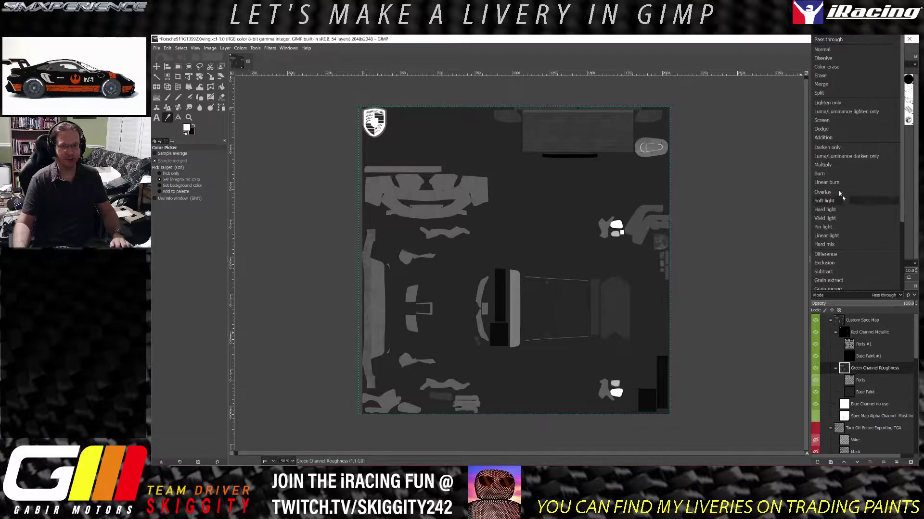
click(832, 138)
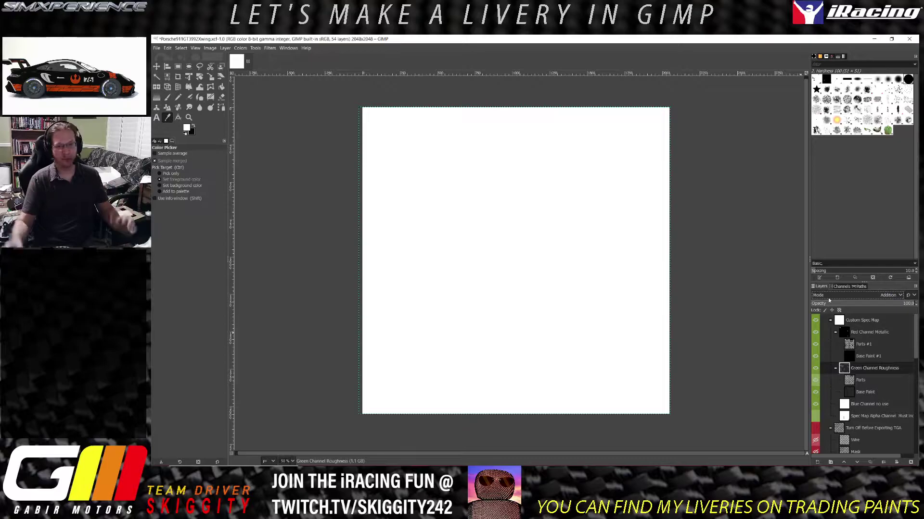
click(878, 405)
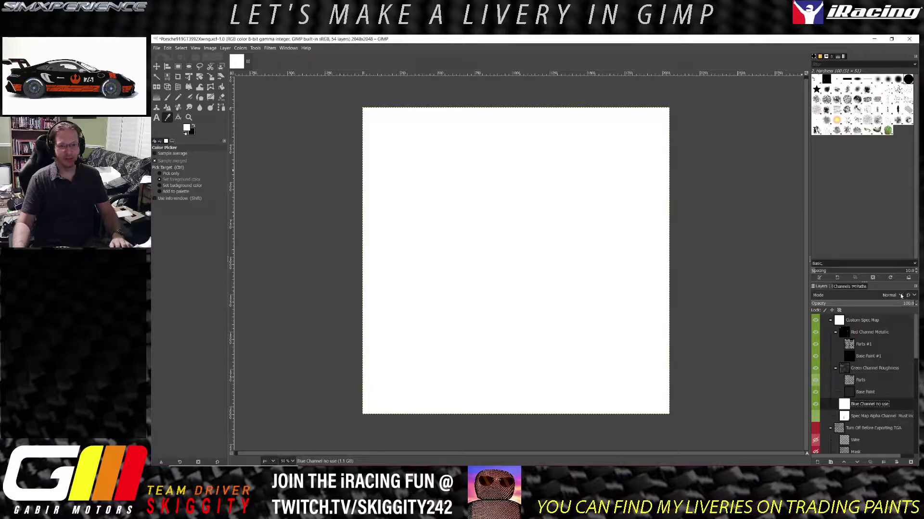
click(900, 296)
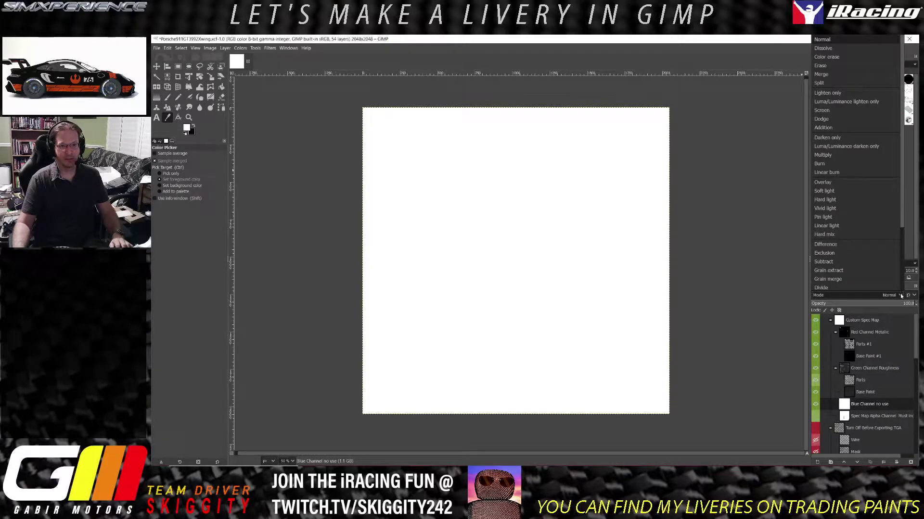
click(900, 296)
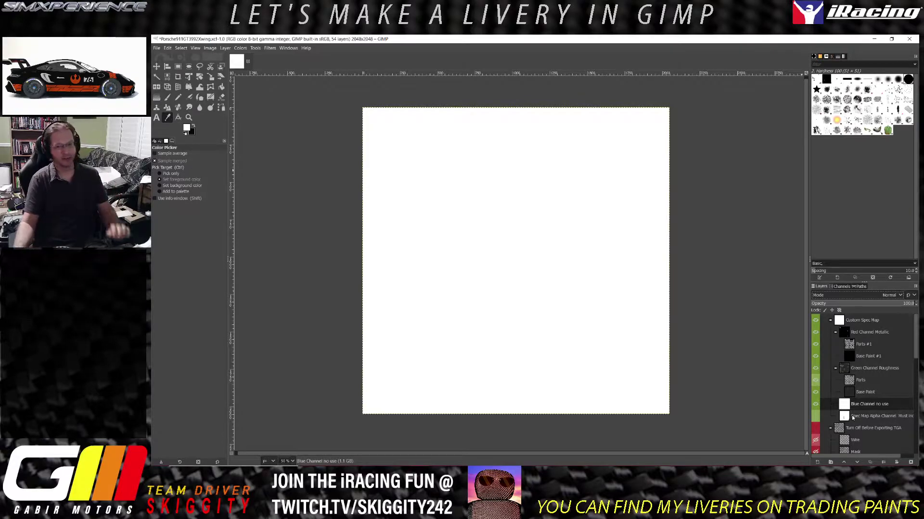
click(225, 48)
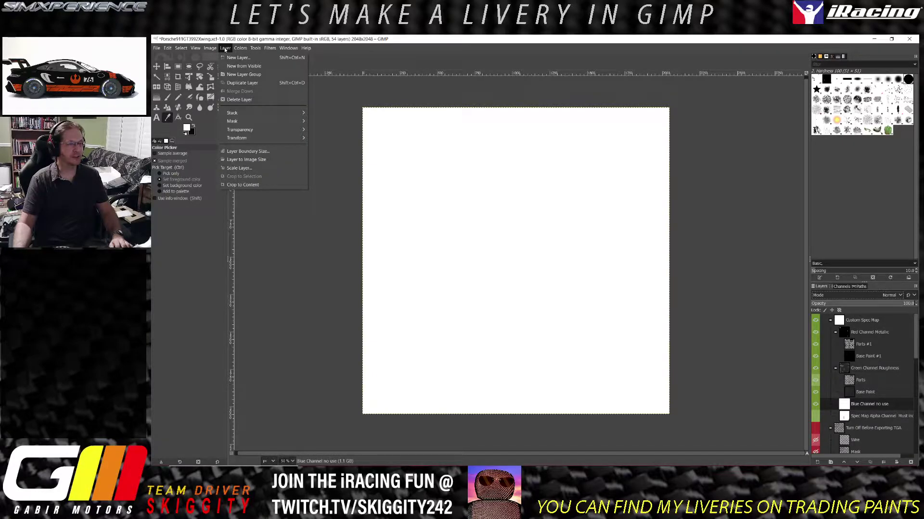
mouse_move(245, 49)
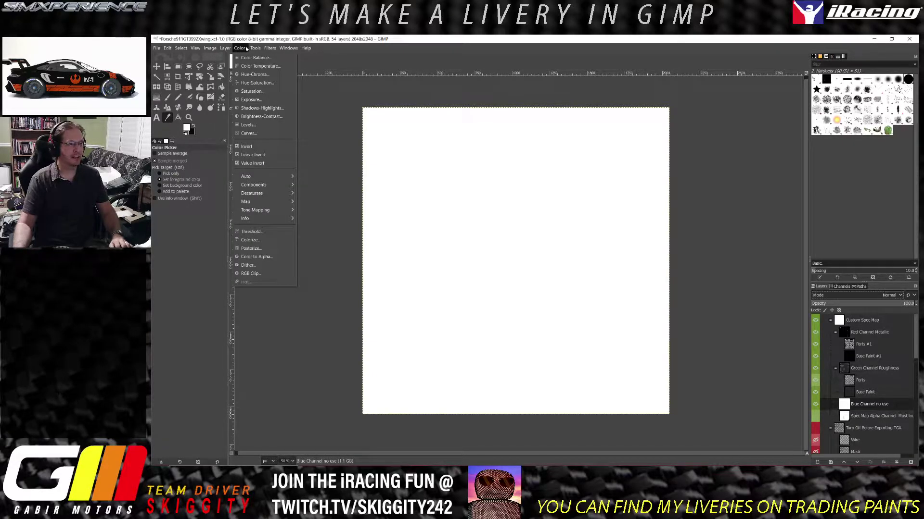
click(256, 125)
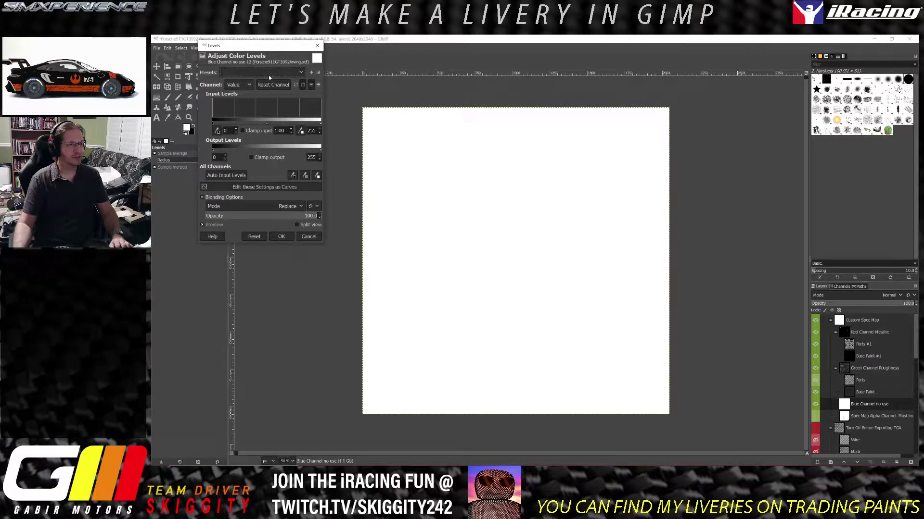
click(249, 85)
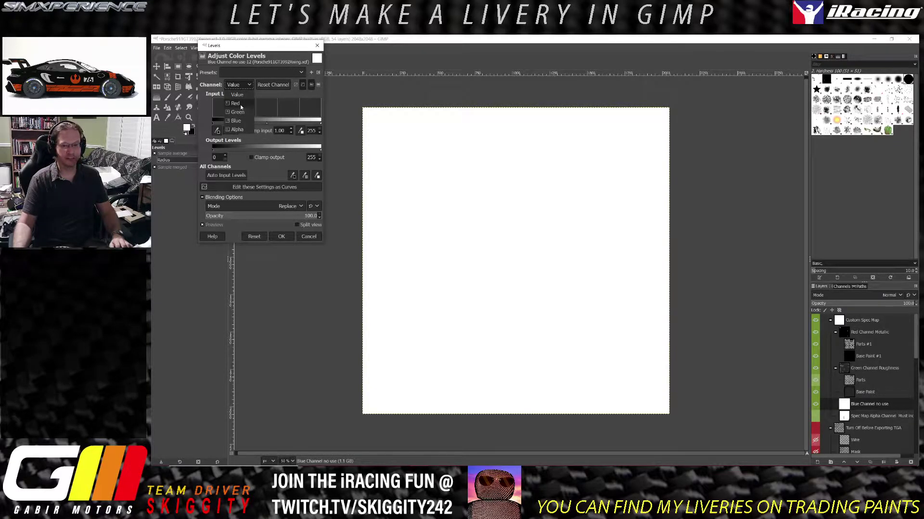
click(236, 120)
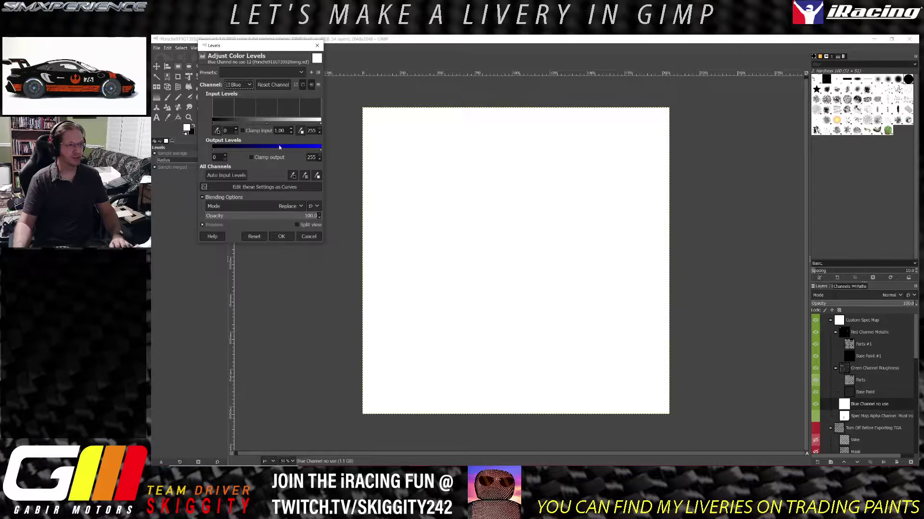
click(300, 73)
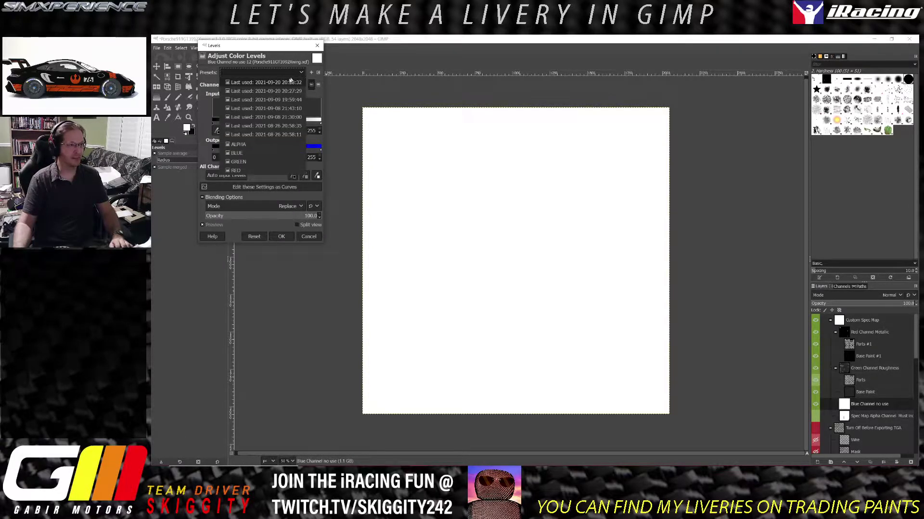
click(247, 154)
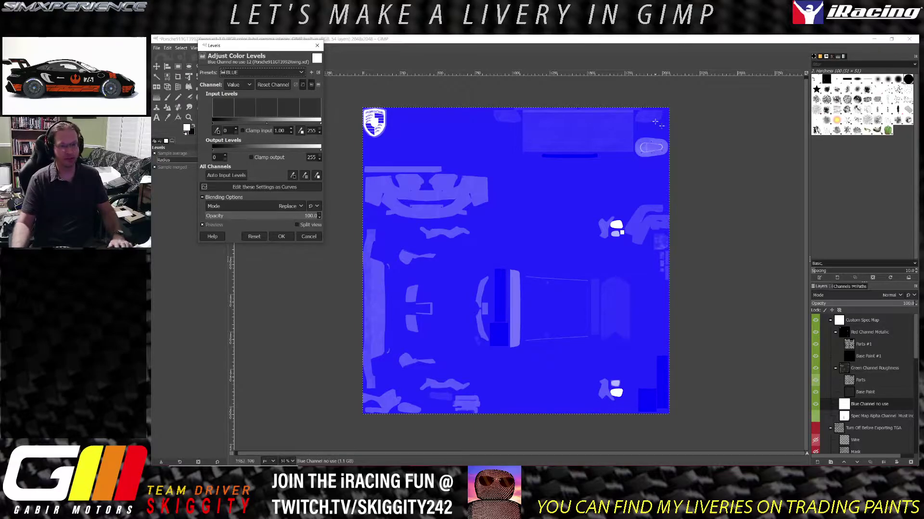
click(875, 368)
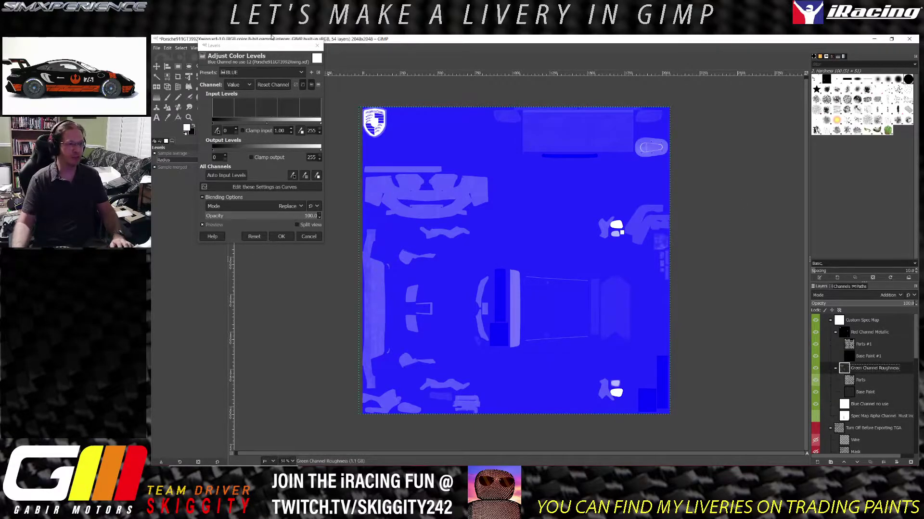
click(317, 45)
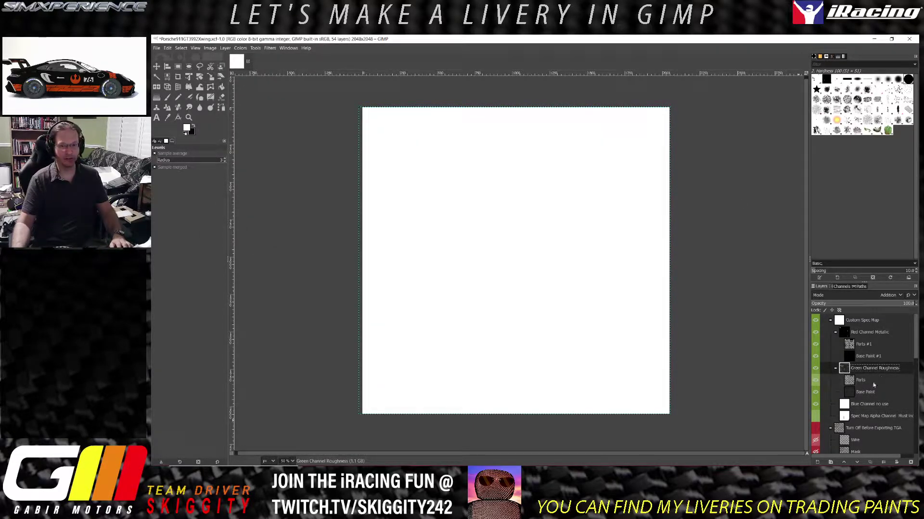
- Apply the BLUE preset of the Levels adjustment to the Blue Channel no use layer
click(871, 406)
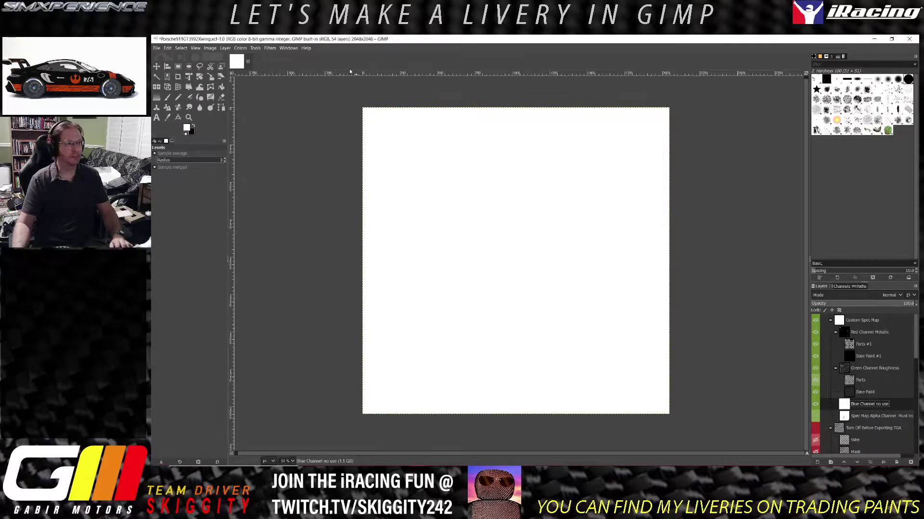
click(240, 48)
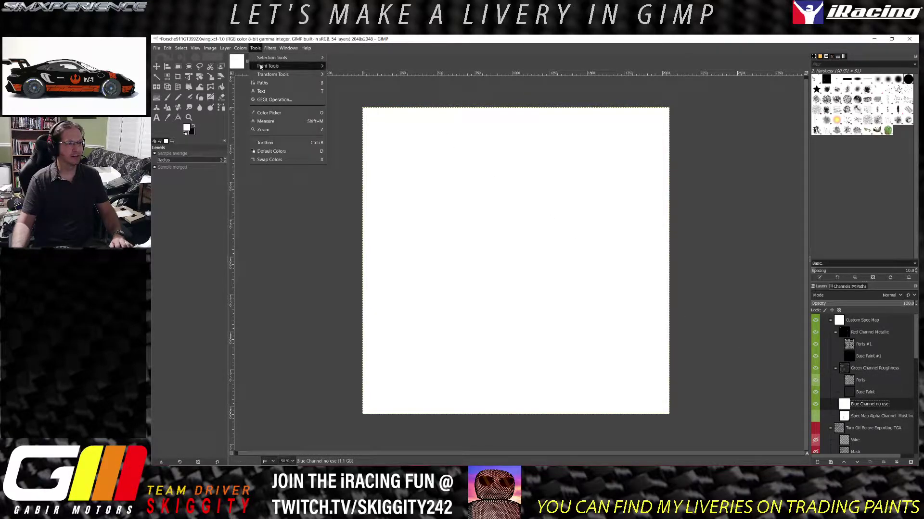
click(248, 125)
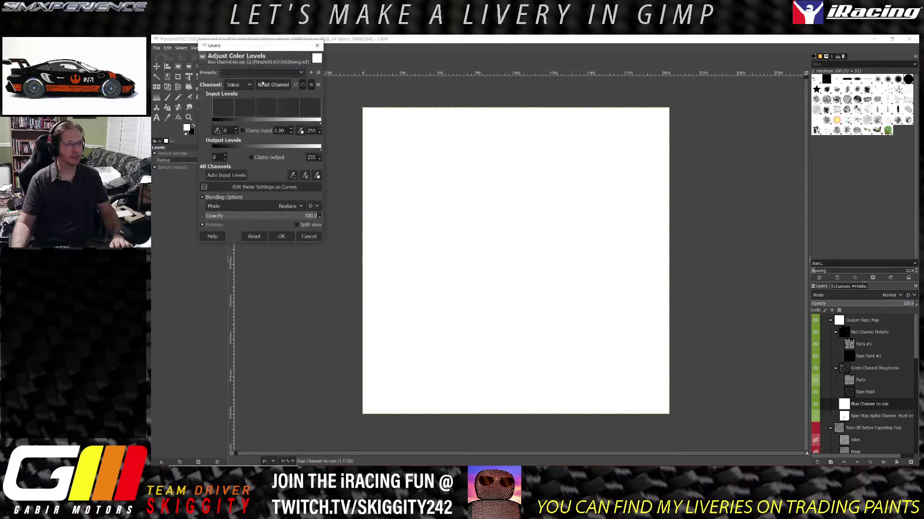
click(261, 73)
click(249, 148)
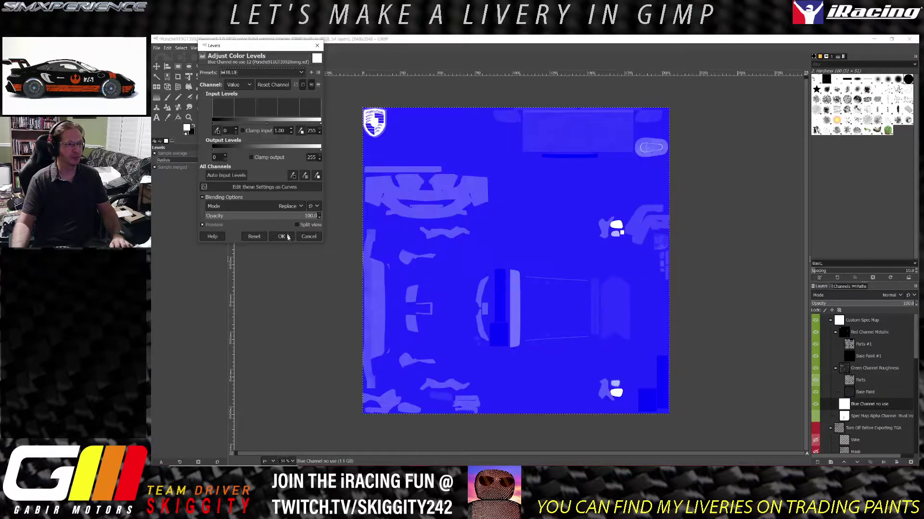
click(284, 236)
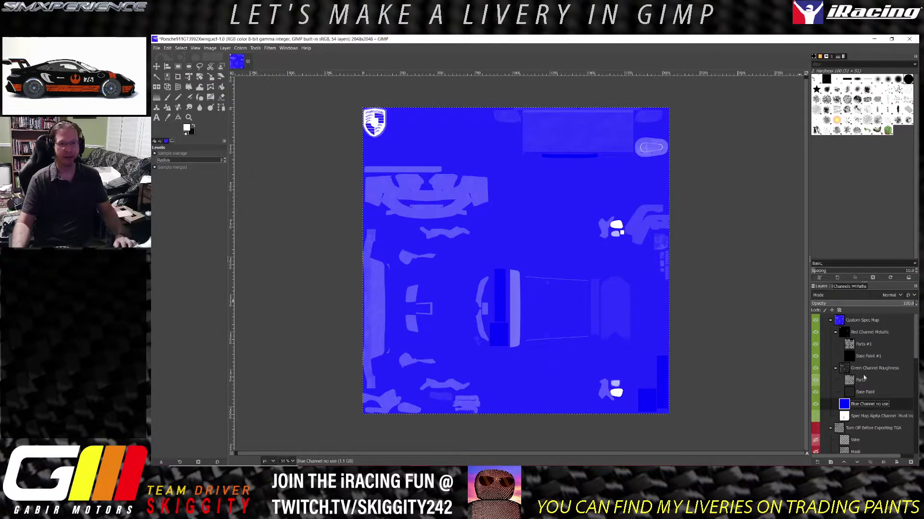
click(865, 368)
click(225, 48)
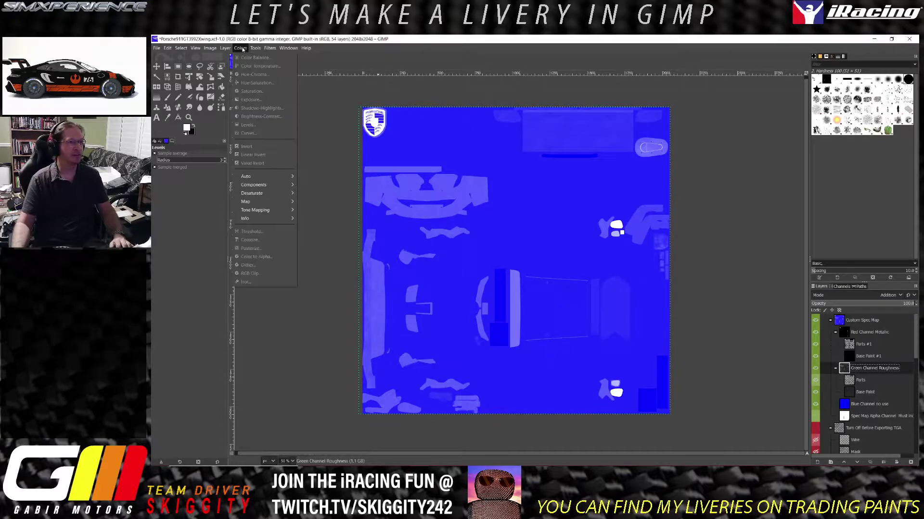
mouse_move(255, 48)
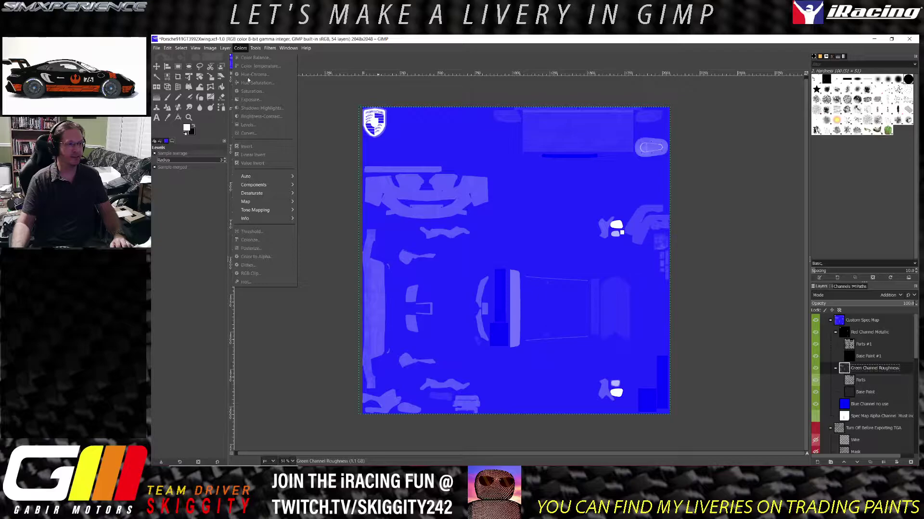
- Apply the GREEN preset of the Levels adjustment to the Base Paint layer in the Green Channel Roughness group
click(868, 381)
click(865, 392)
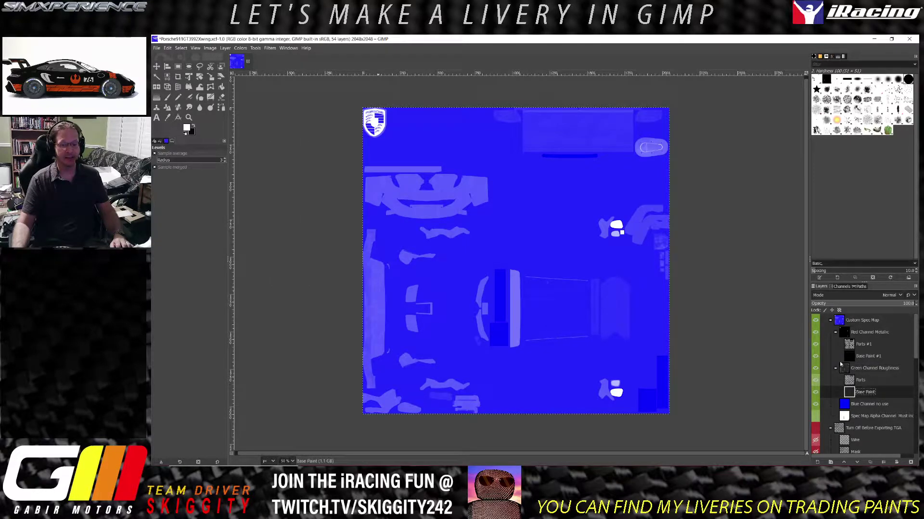
click(224, 49)
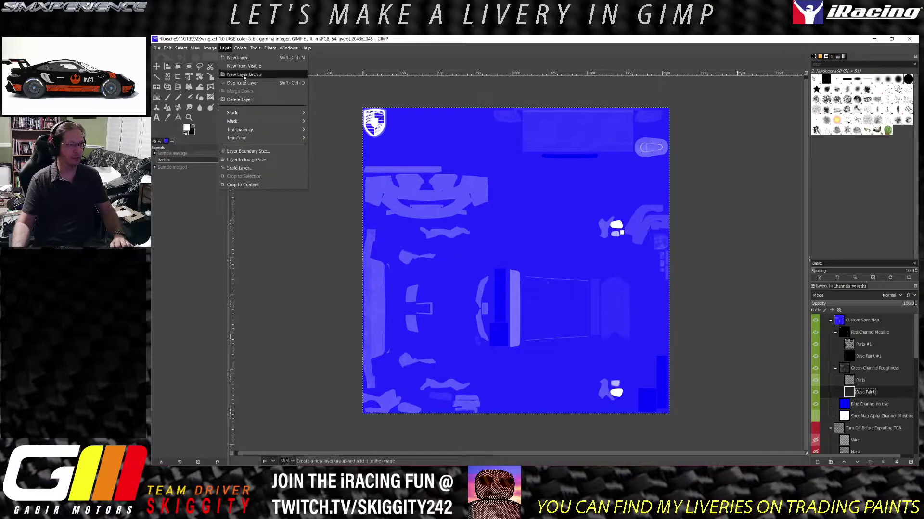
mouse_move(210, 50)
mouse_move(240, 48)
click(264, 122)
click(262, 72)
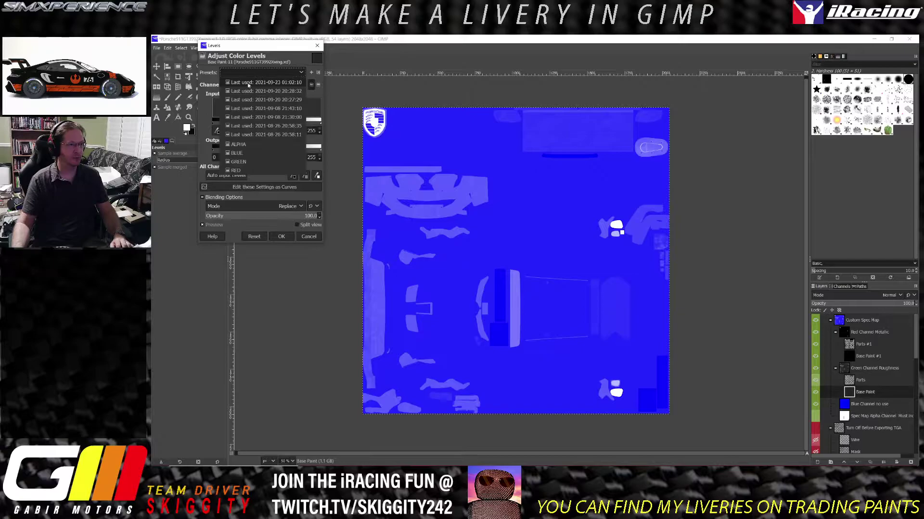
click(250, 163)
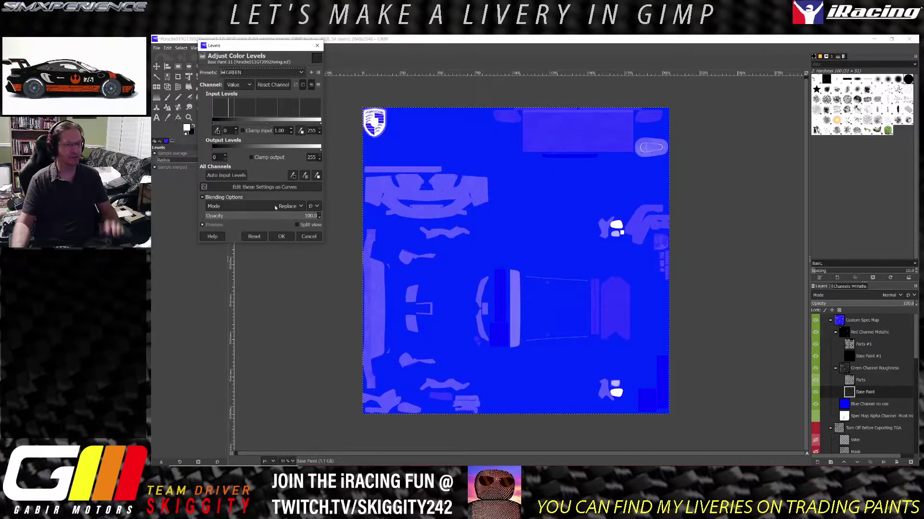
click(285, 237)
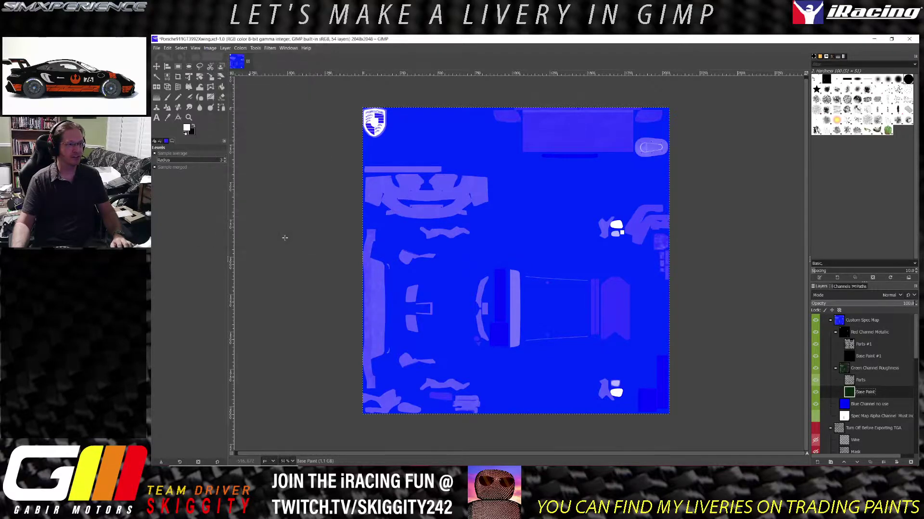
- Apply the GREEN preset of the Levels adjustment to the Parts layer in the Green Channel Roughness group
click(876, 382)
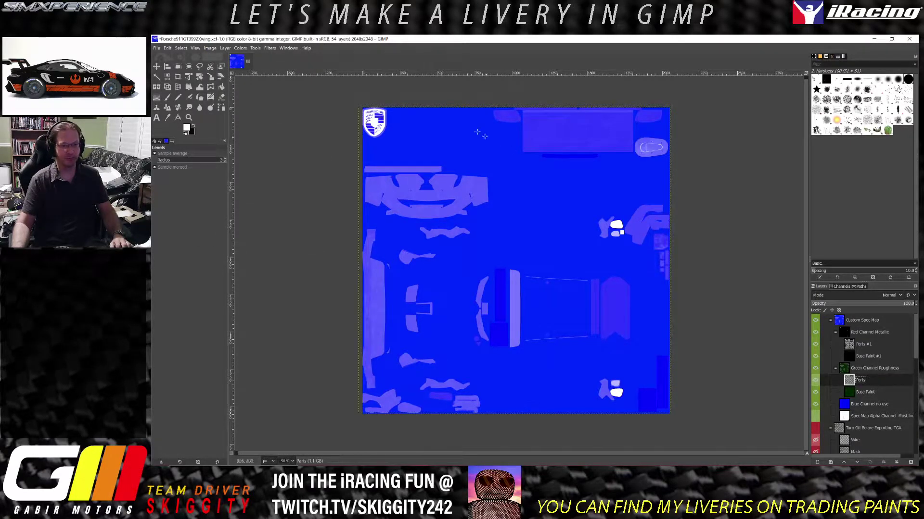
click(244, 50)
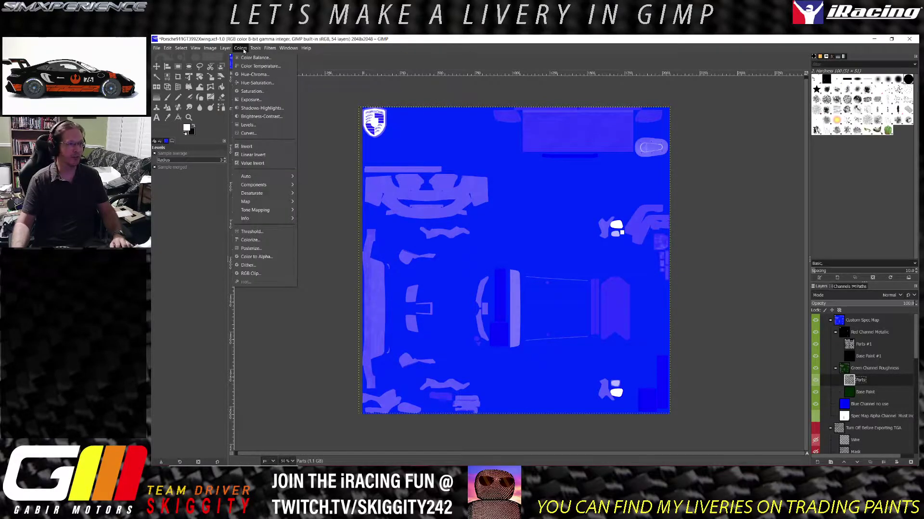
click(257, 127)
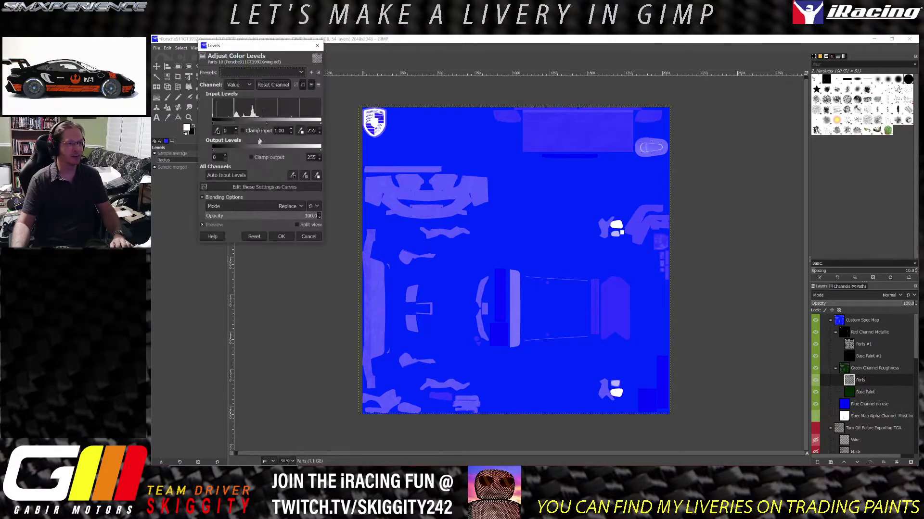
click(301, 72)
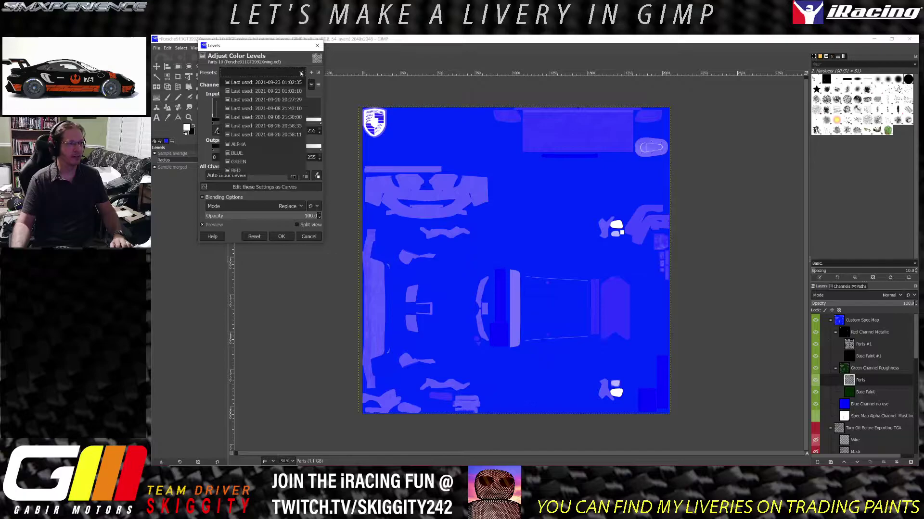
click(239, 162)
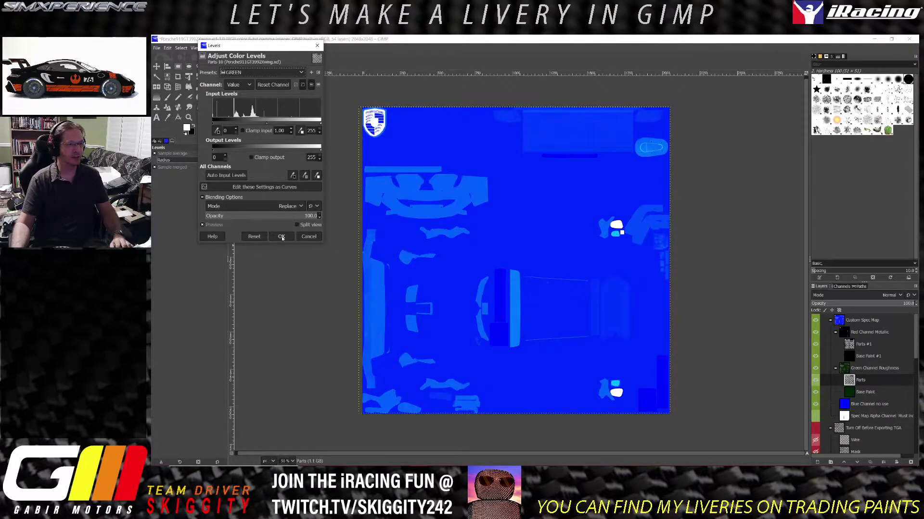
click(282, 237)
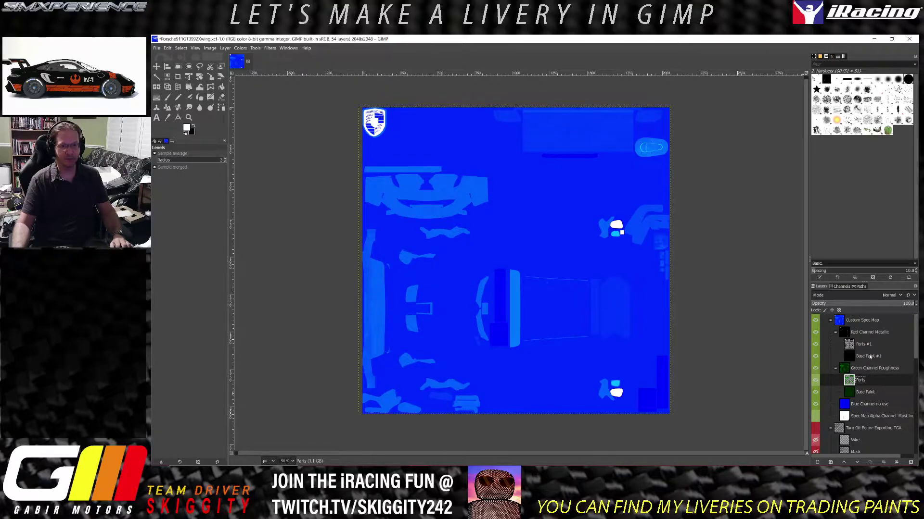
- Hide the Paintable Area group and preview the green channel alone by temporarily hiding the Red Channel Metallic group and the Blue Channel no use layer
click(815, 332)
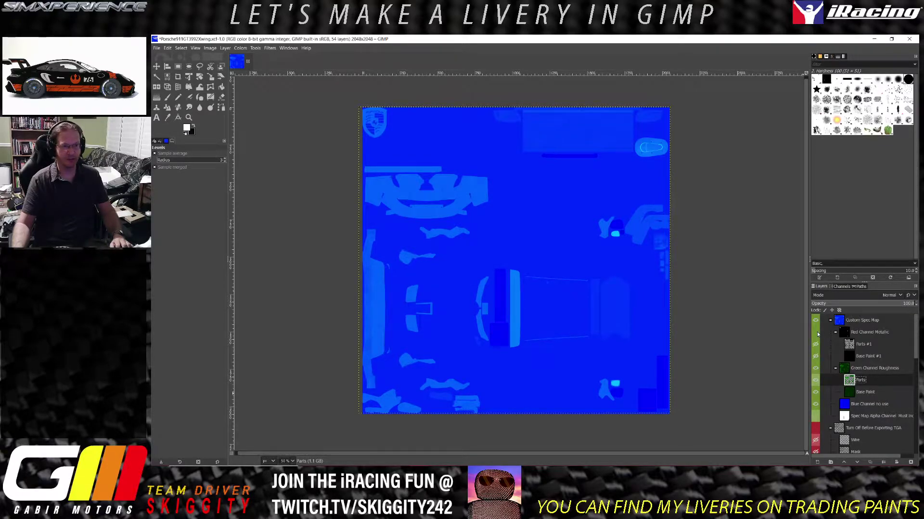
click(815, 406)
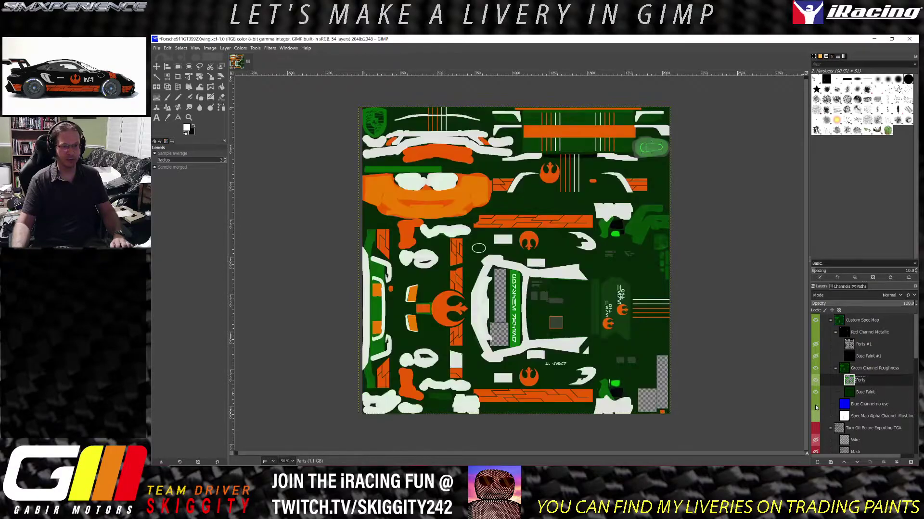
scroll(816, 408, down, 4)
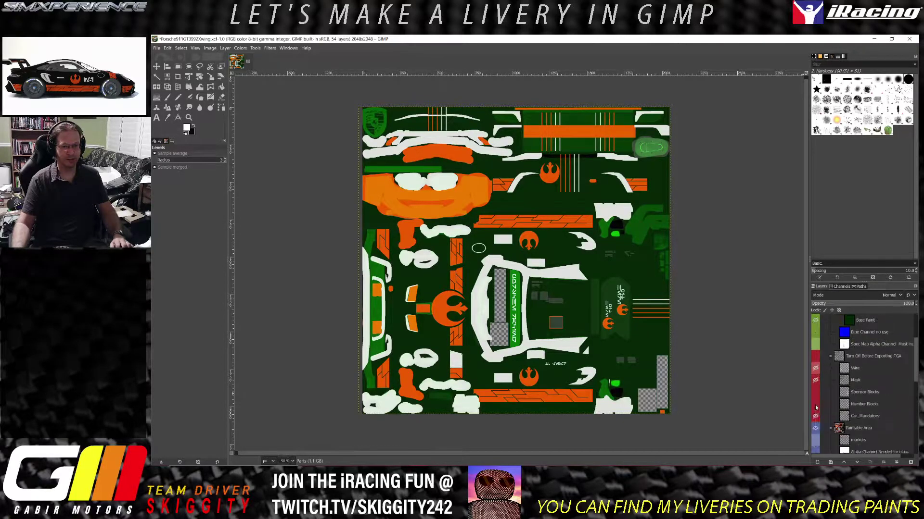
click(816, 410)
scroll(837, 375, up, 4)
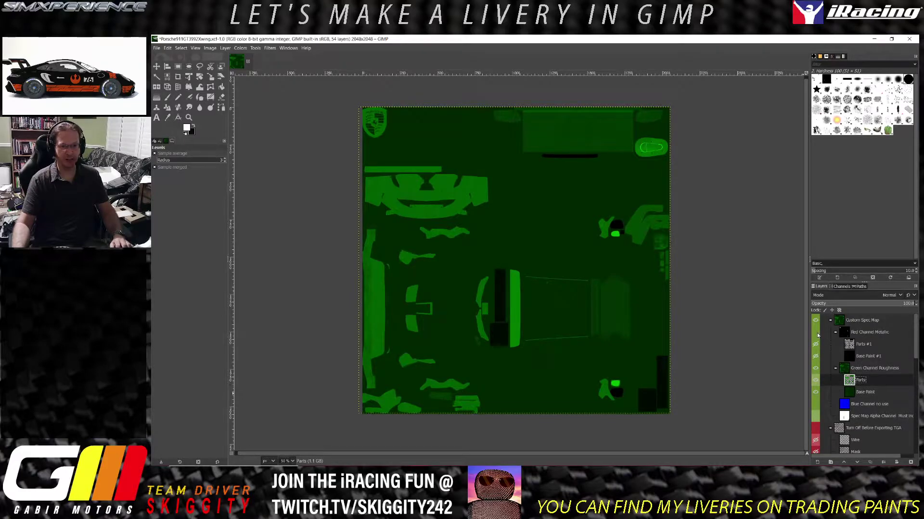
click(816, 333)
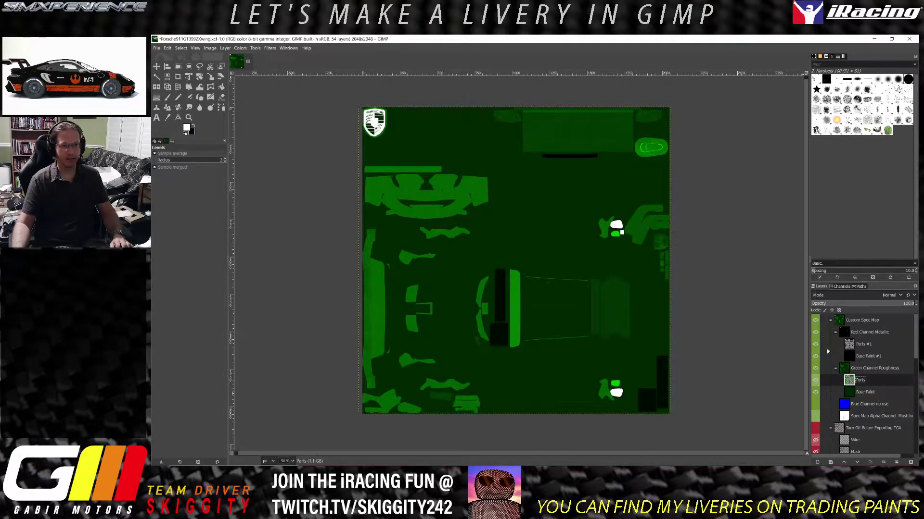
click(815, 405)
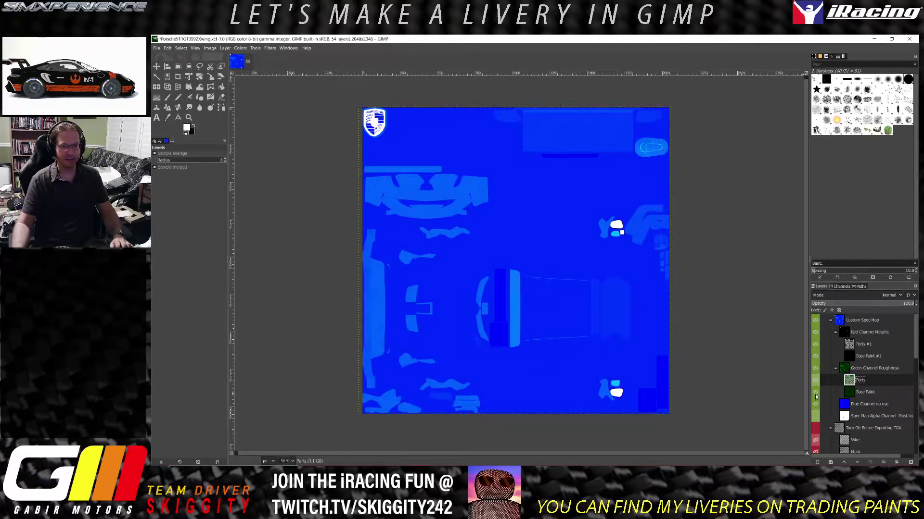
- Apply the RED preset of the Levels adjustment to the Base Paint #1 layer in the Red Channel Metallic group
click(865, 332)
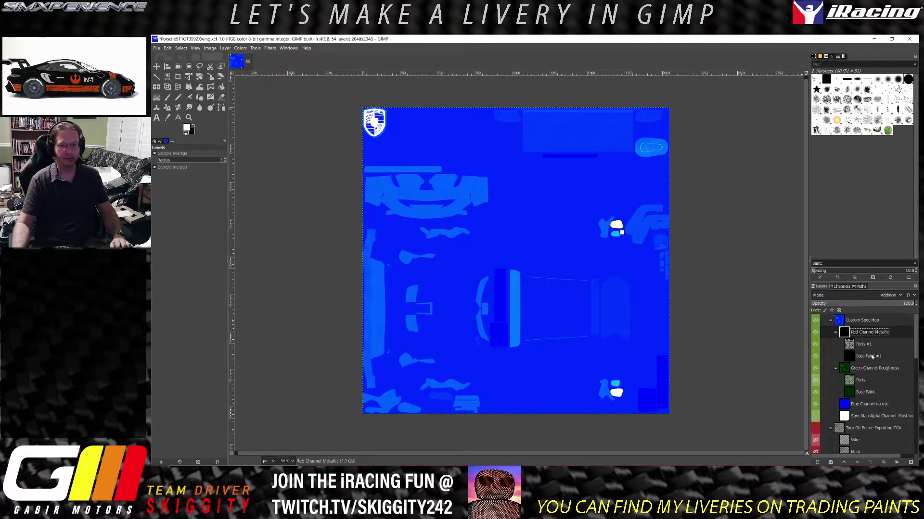
click(868, 356)
click(241, 48)
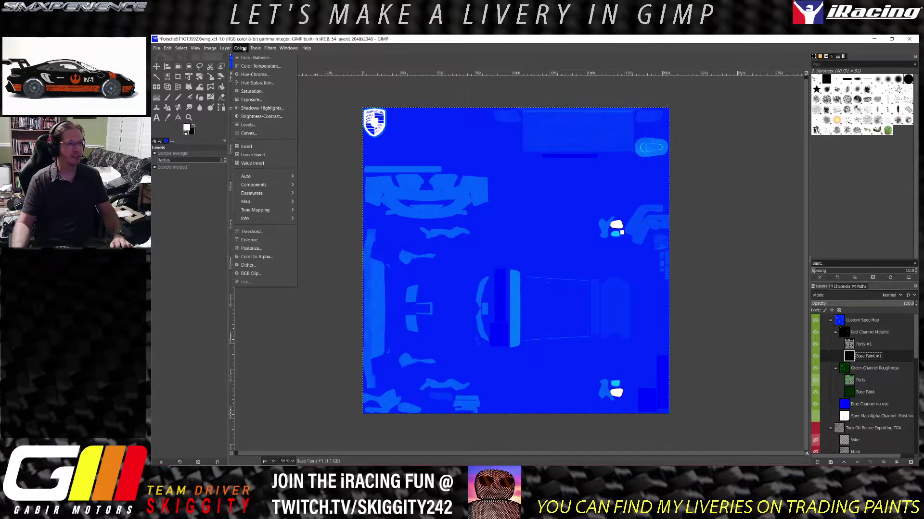
click(248, 125)
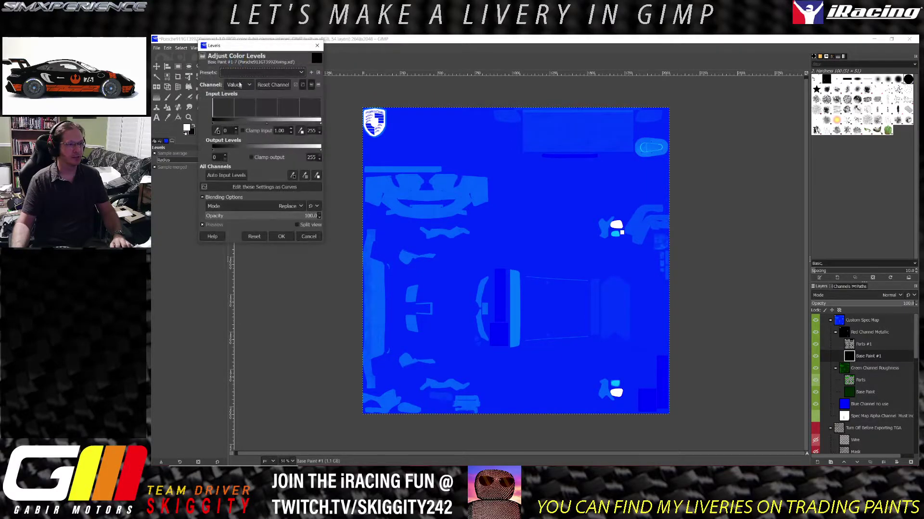
click(254, 73)
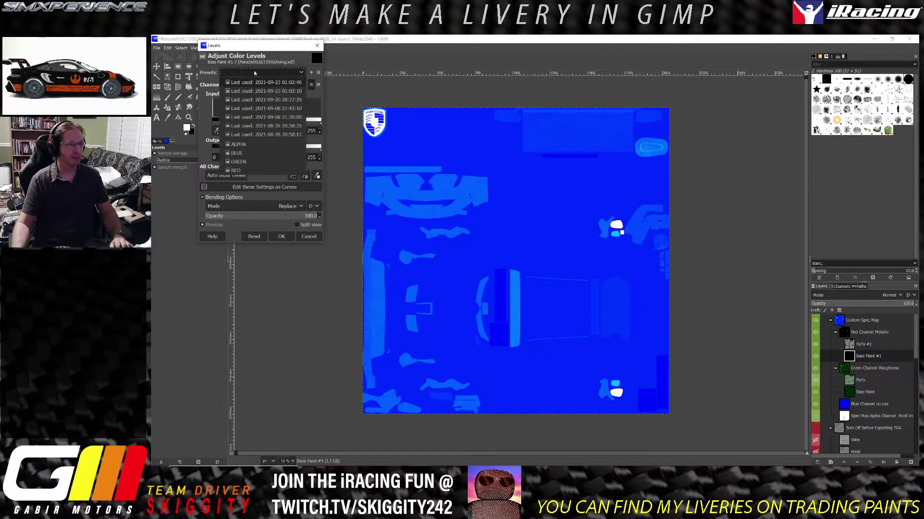
click(237, 171)
click(282, 237)
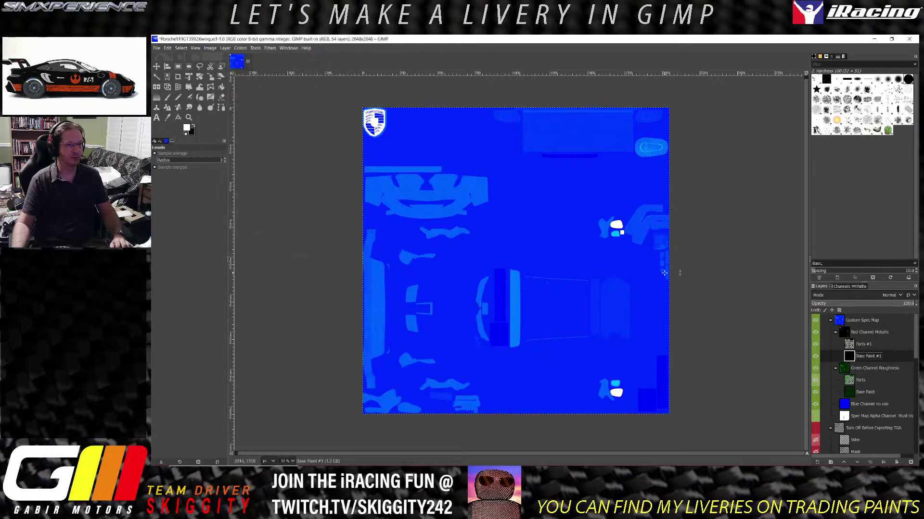
- Apply the RED preset of the Levels adjustment to the Parts #1 layer in the Red Channel Metallic group
click(864, 345)
click(240, 48)
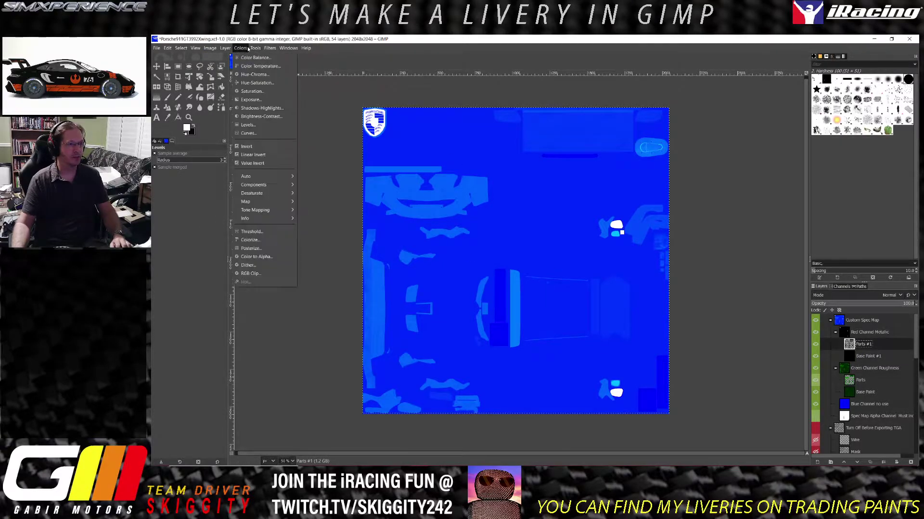
click(256, 125)
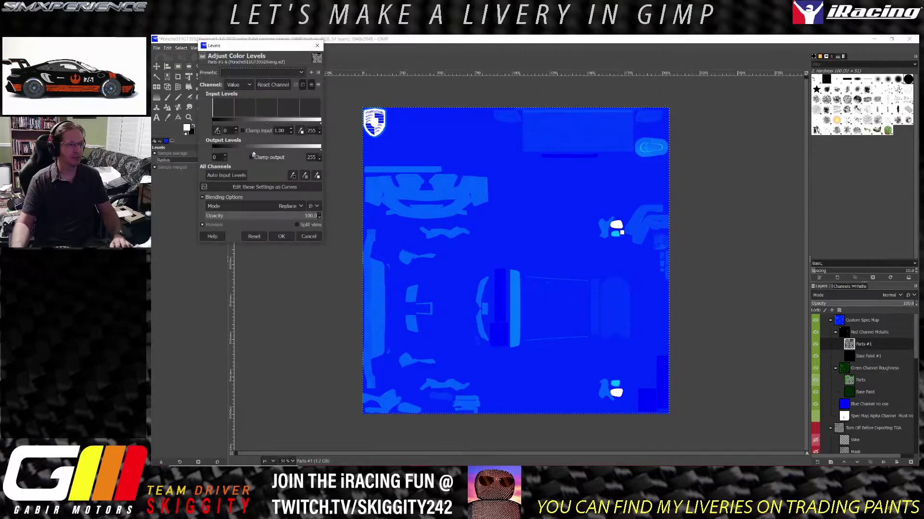
click(255, 71)
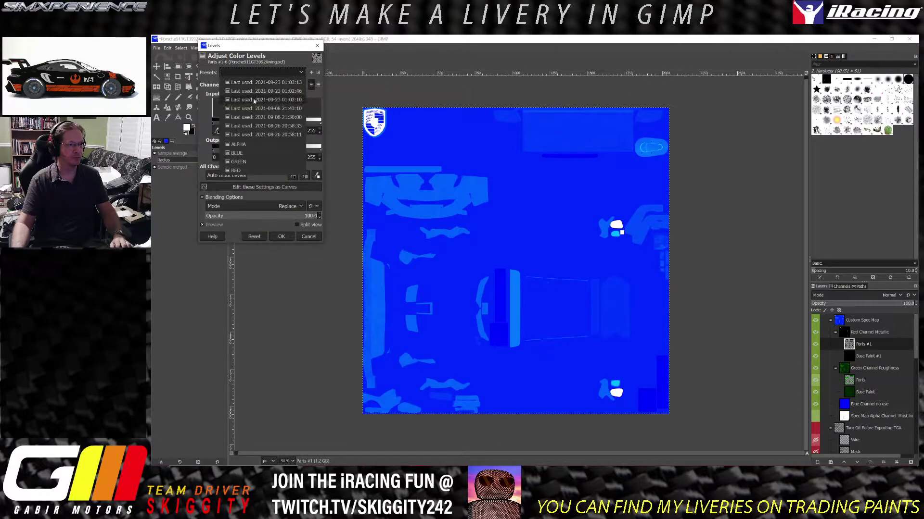
click(236, 171)
click(282, 236)
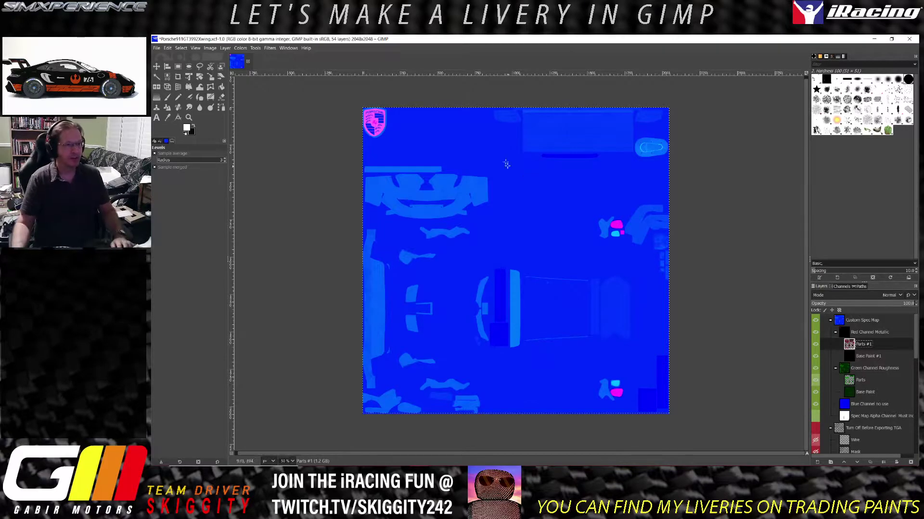
- Export the spec map to the porsche992cup folder as a TGA file named car_spec_ followed by the customer ID
click(157, 49)
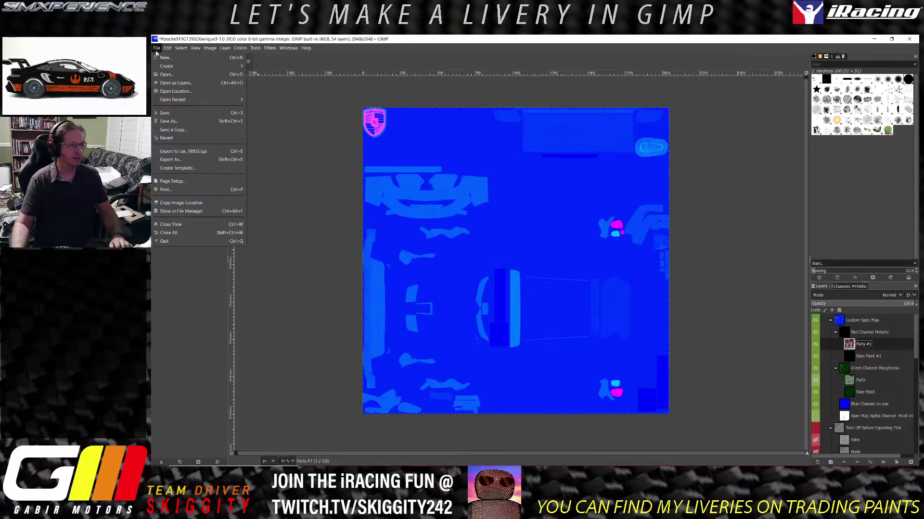
click(192, 160)
click(244, 96)
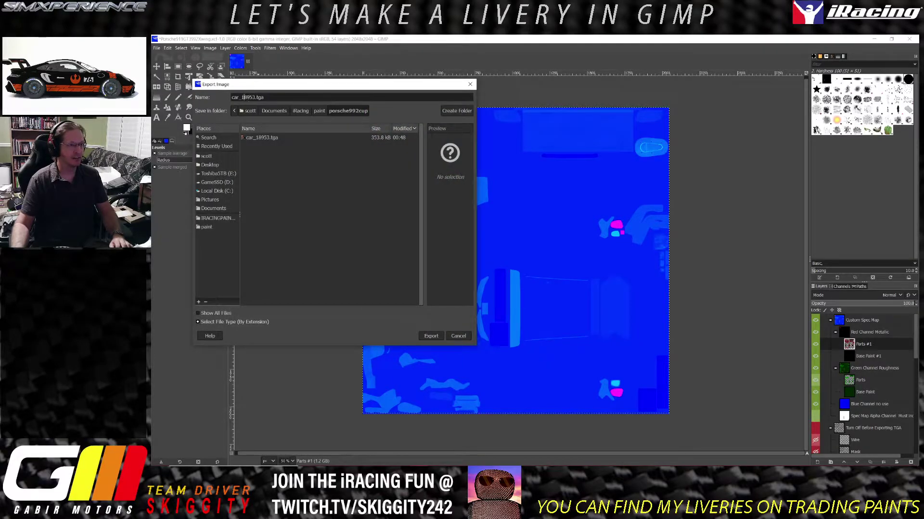
text(spec_)
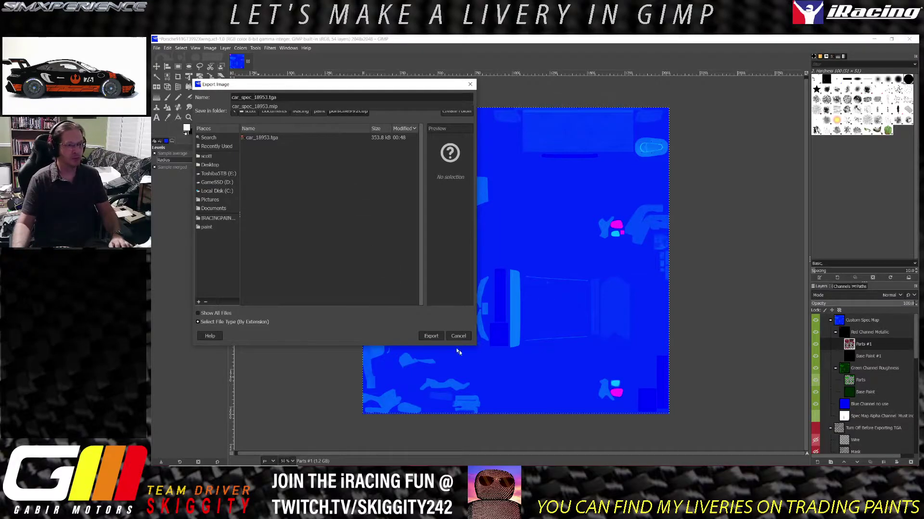
click(431, 336)
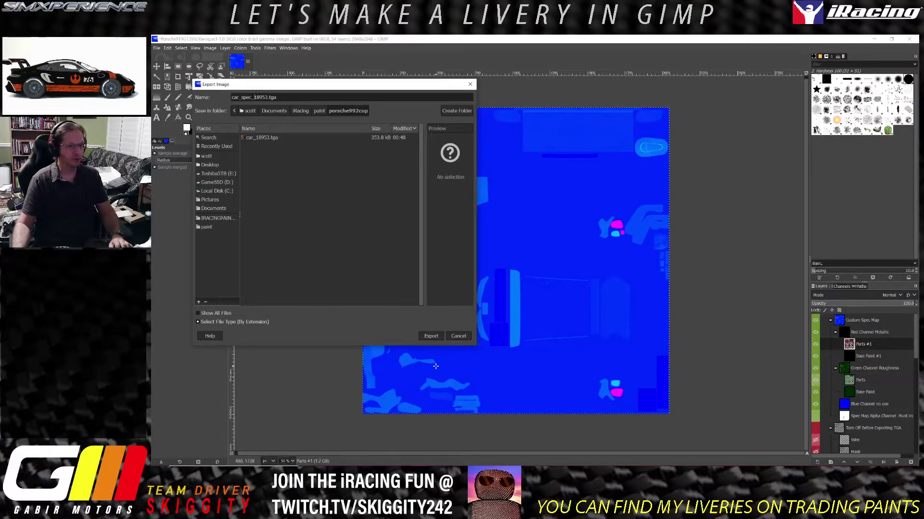
mouse_move(420, 461)
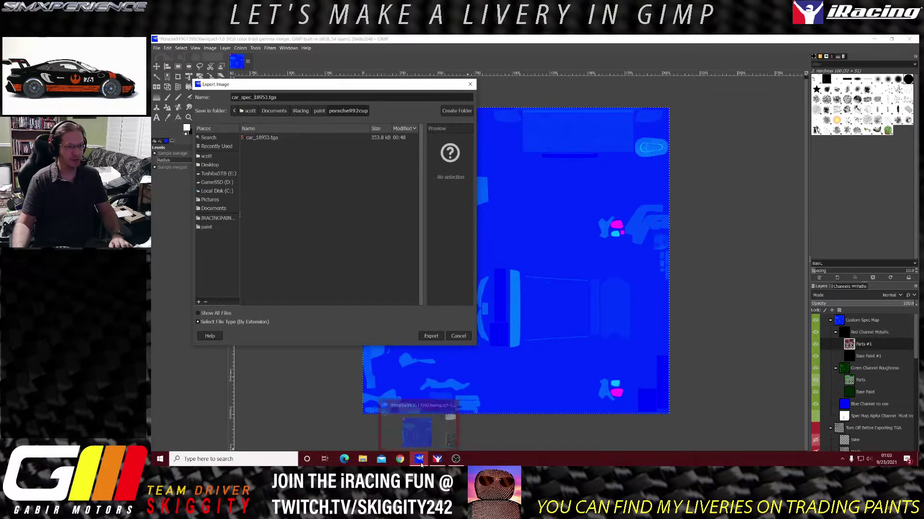
click(439, 336)
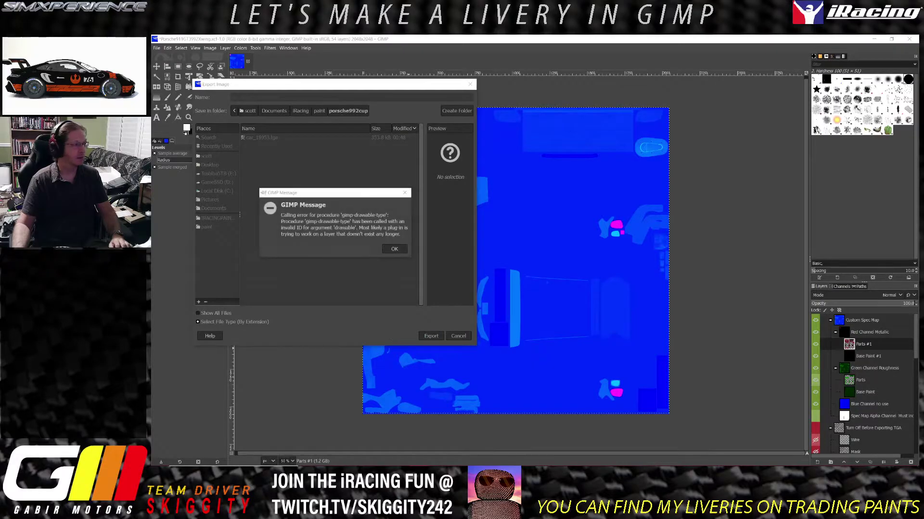
click(395, 248)
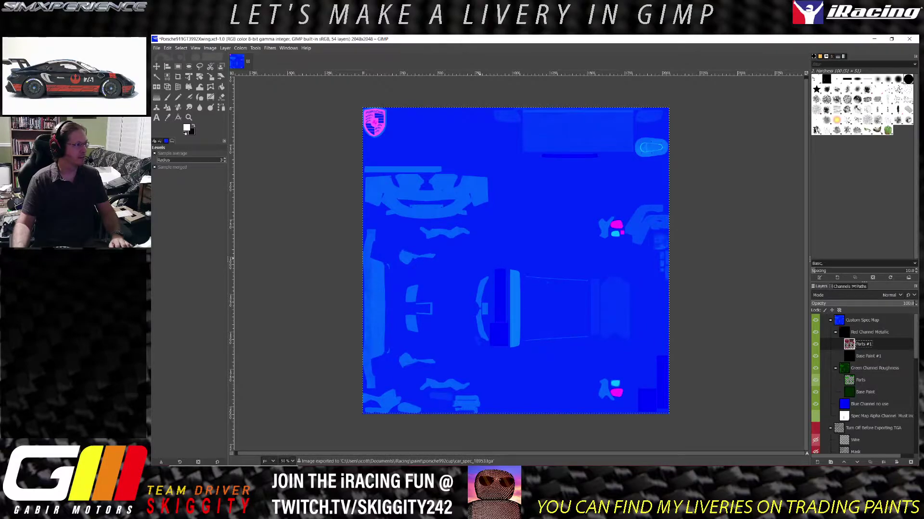
- Switch to the iRacing car model viewer and examine the livery's finish along the car's side and front
mouse_move(439, 460)
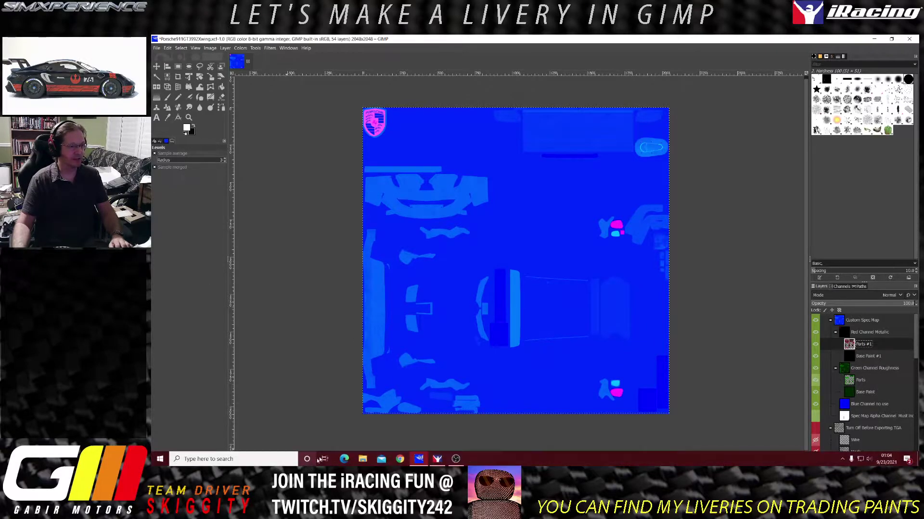
click(439, 461)
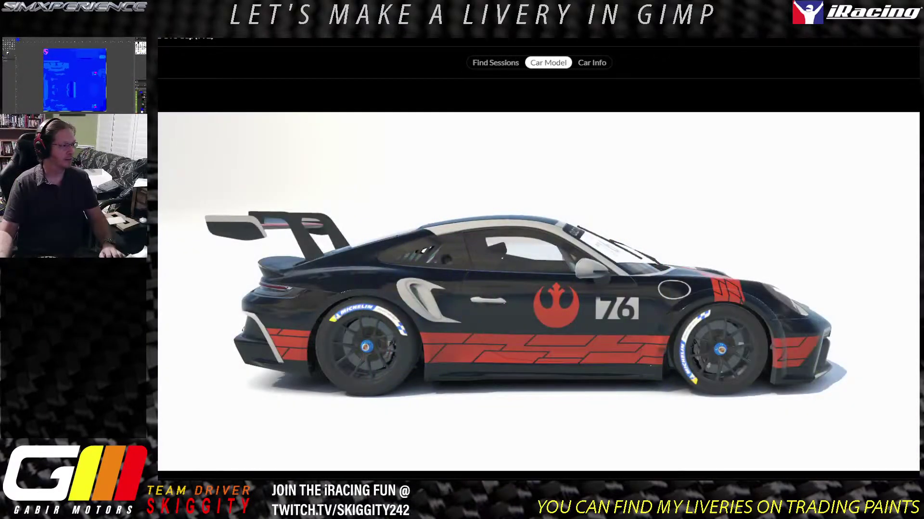
drag(445, 270, 408, 276)
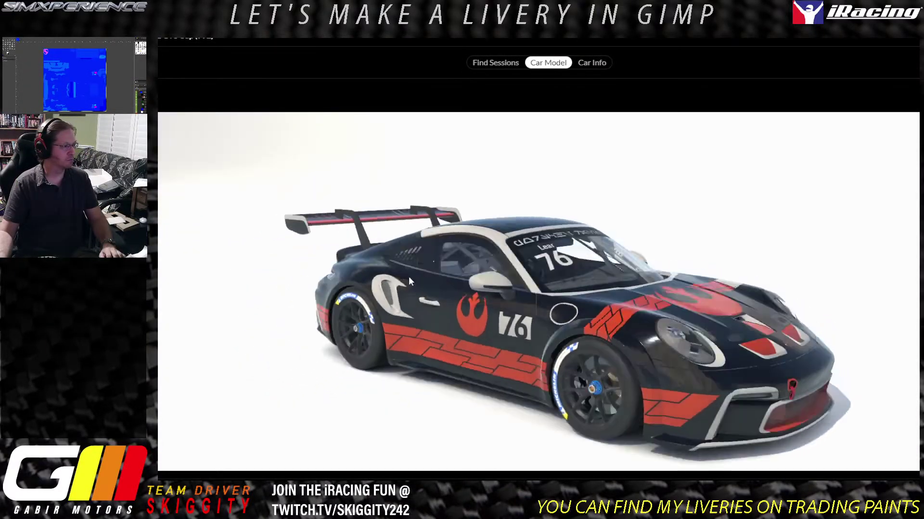
scroll(569, 289, up, 5)
drag(570, 293, 529, 285)
scroll(398, 290, down, 5)
drag(398, 291, 300, 310)
scroll(723, 347, up, 3)
drag(723, 346, 703, 328)
scroll(704, 328, up, 3)
scroll(599, 339, down, 5)
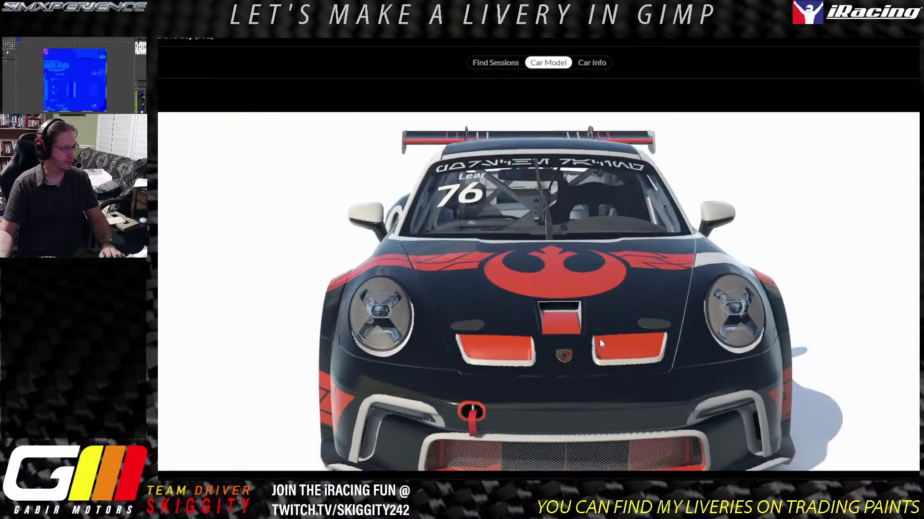
- Examine the opposite side of the car and take a close look at the Porsche crest on the nose
drag(589, 338, 490, 320)
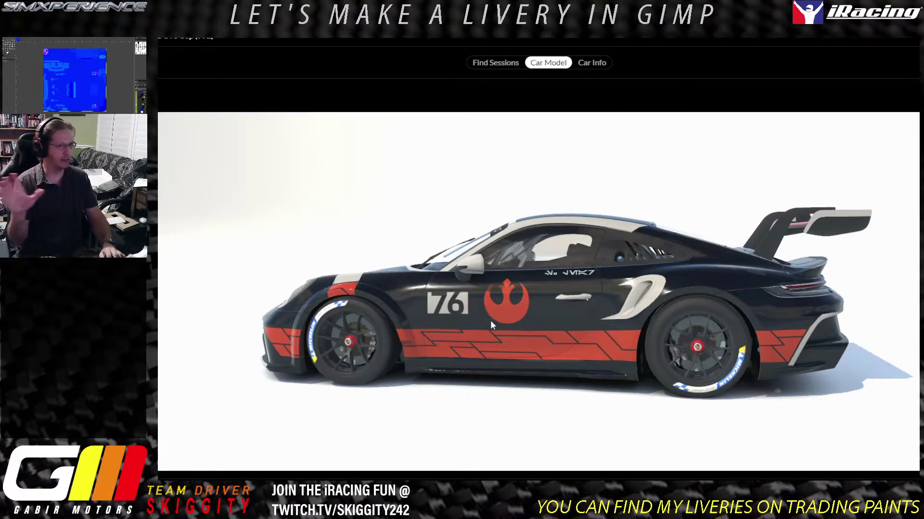
drag(463, 317, 498, 338)
scroll(498, 338, up, 5)
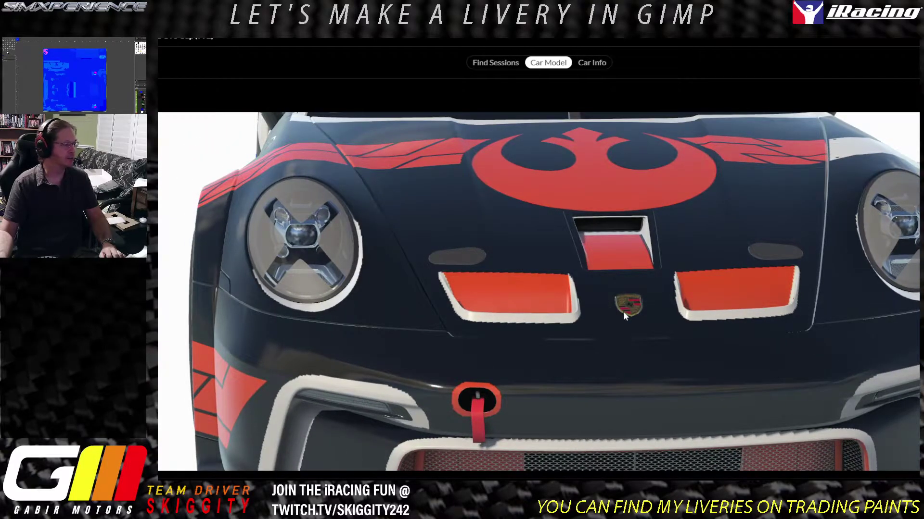
scroll(622, 311, down, 3)
scroll(435, 299, down, 2)
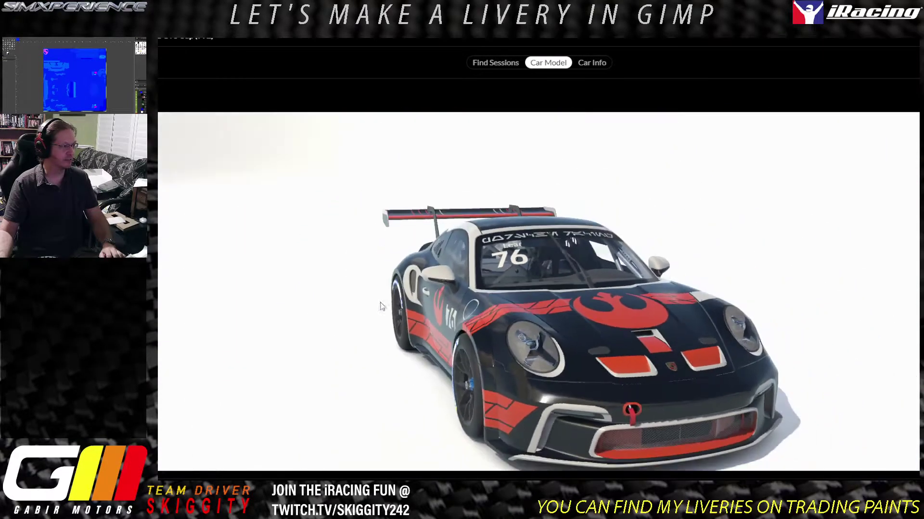
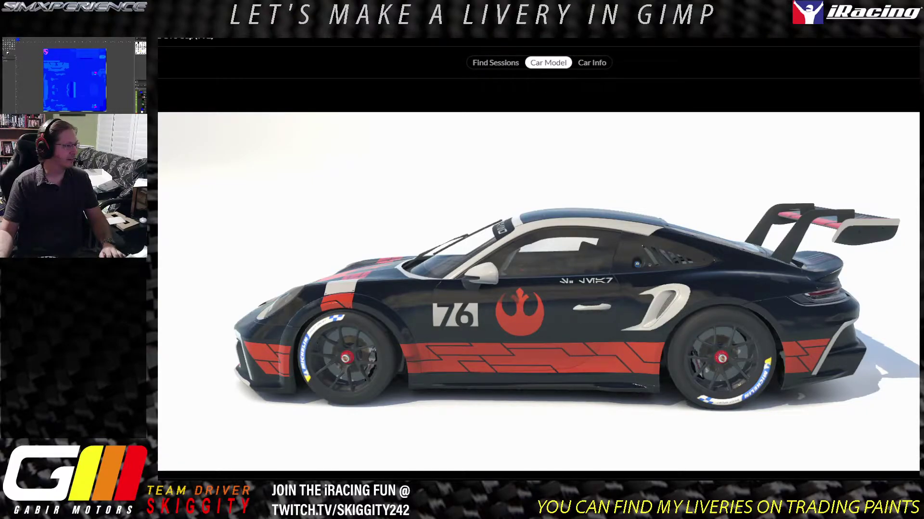
- Switch back to GIMP, hide the Custom Spec Map group and show the Paintable Area group
key(alt+Tab)
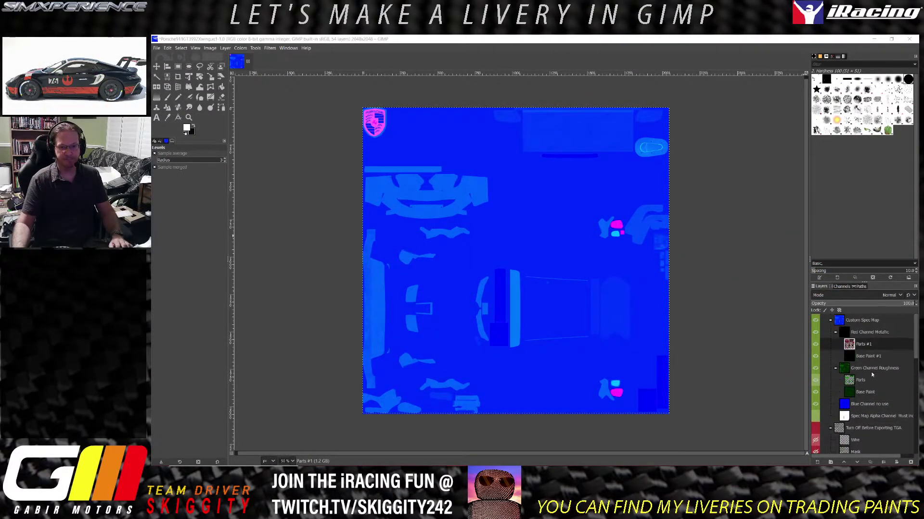
click(815, 320)
scroll(835, 350, down, 2)
scroll(825, 385, down, 3)
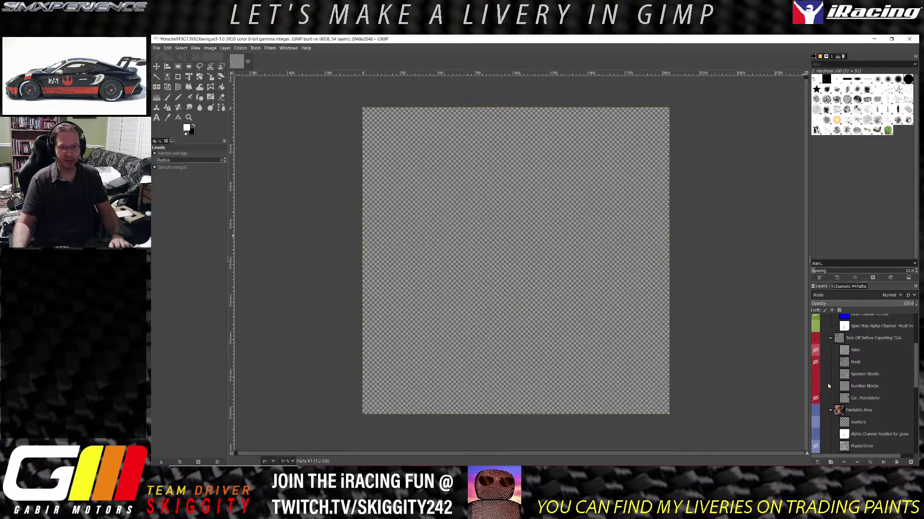
click(816, 412)
scroll(874, 401, down, 5)
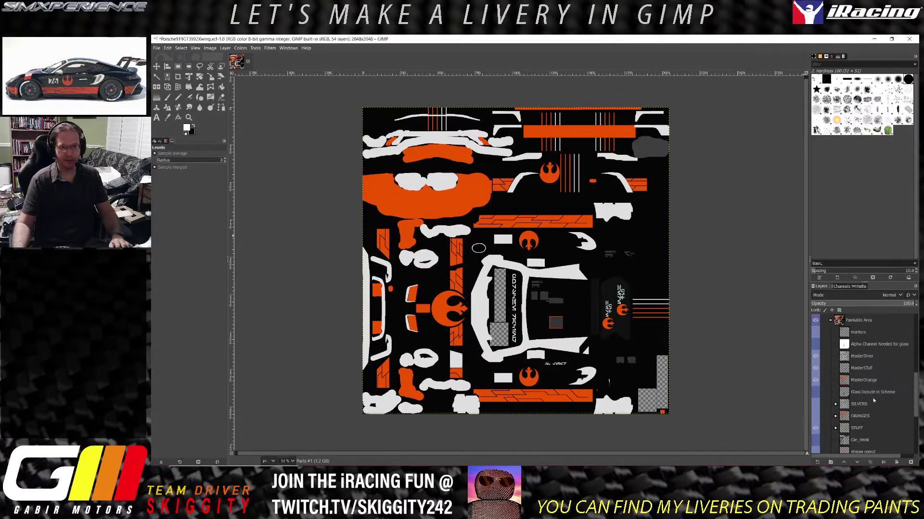
- Copy the MasterSilver layer of the Paintable Area group to the clipboard
click(854, 417)
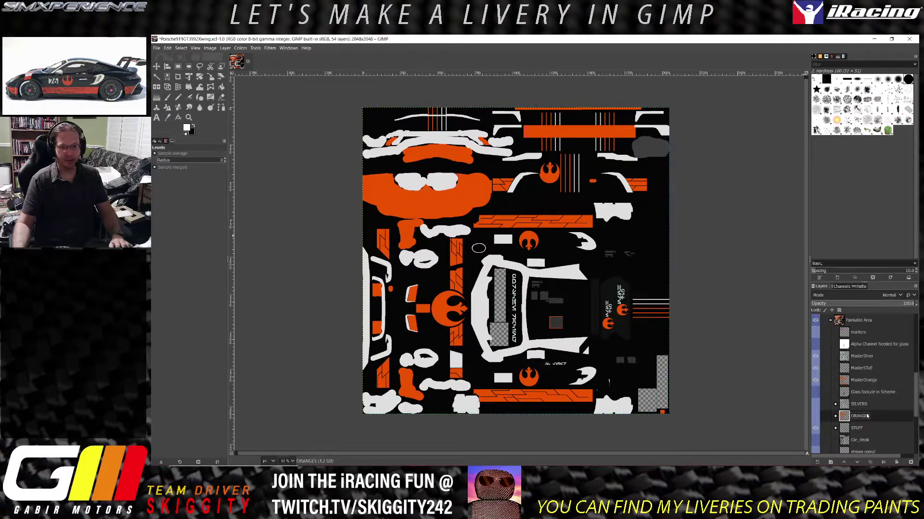
click(819, 407)
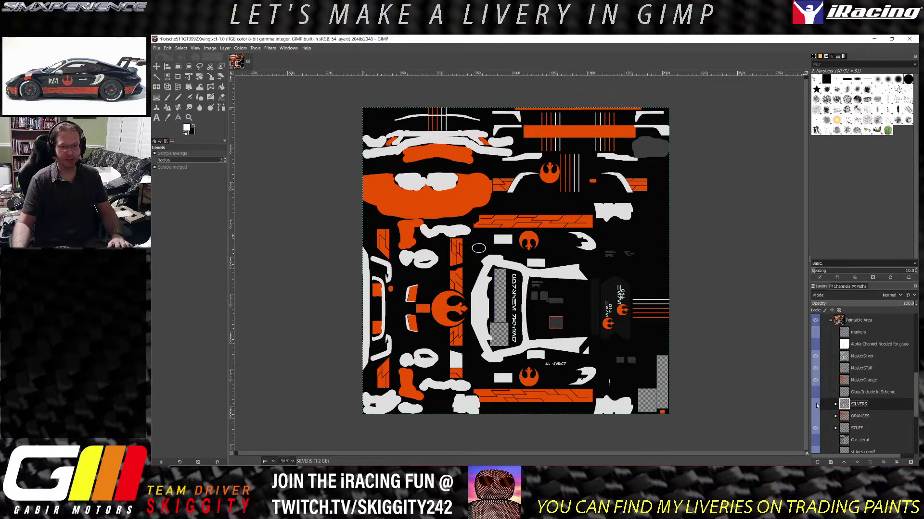
click(865, 358)
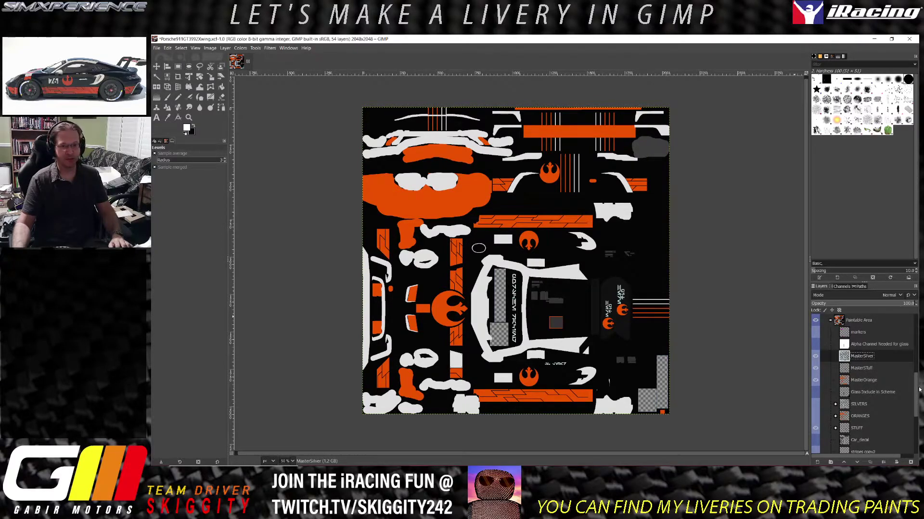
key(ctrl+c)
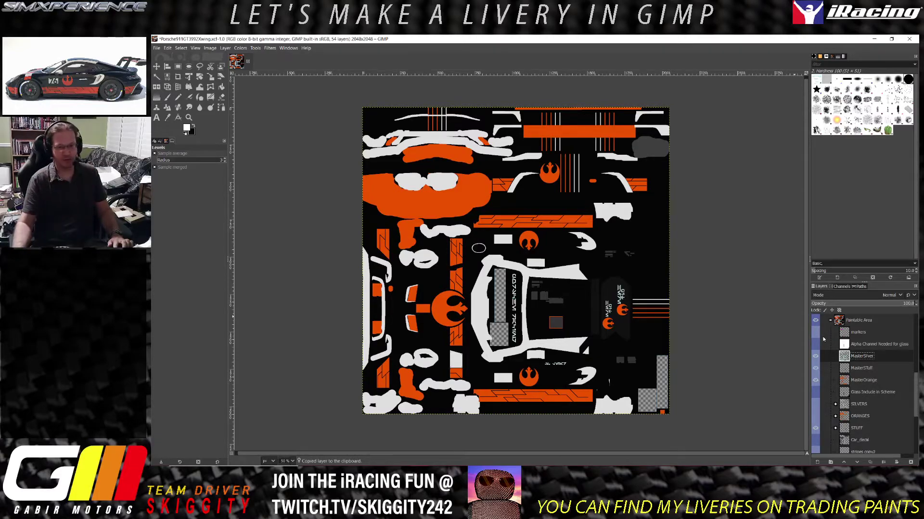
click(816, 357)
click(815, 356)
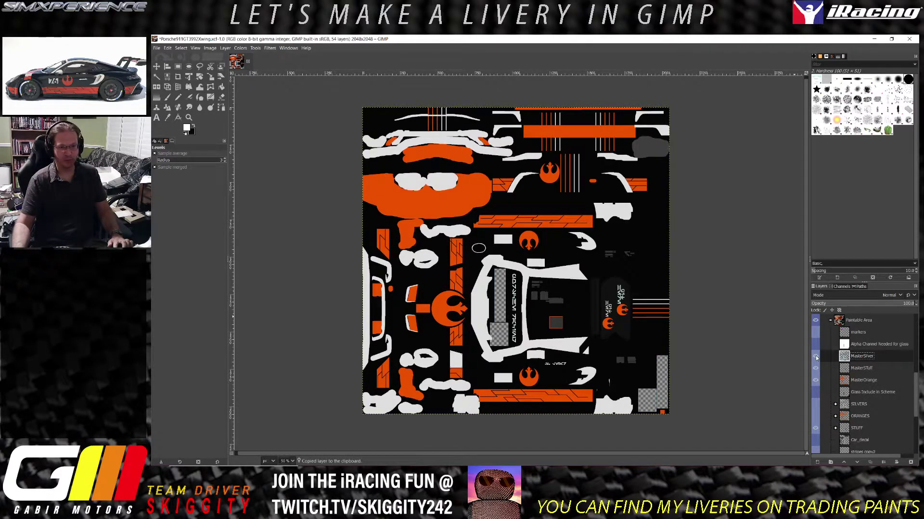
- Hide the Paintable Area group and show the Custom Spec Map group again
scroll(917, 380, up, 5)
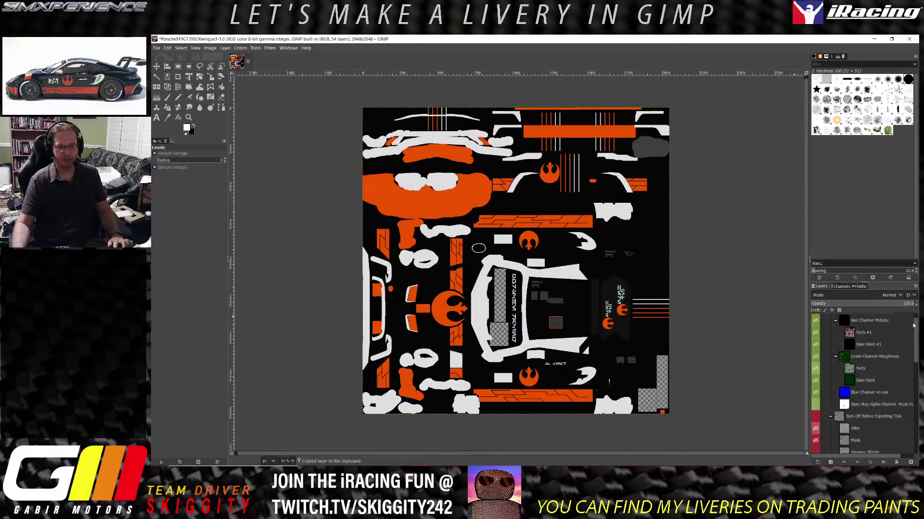
click(815, 428)
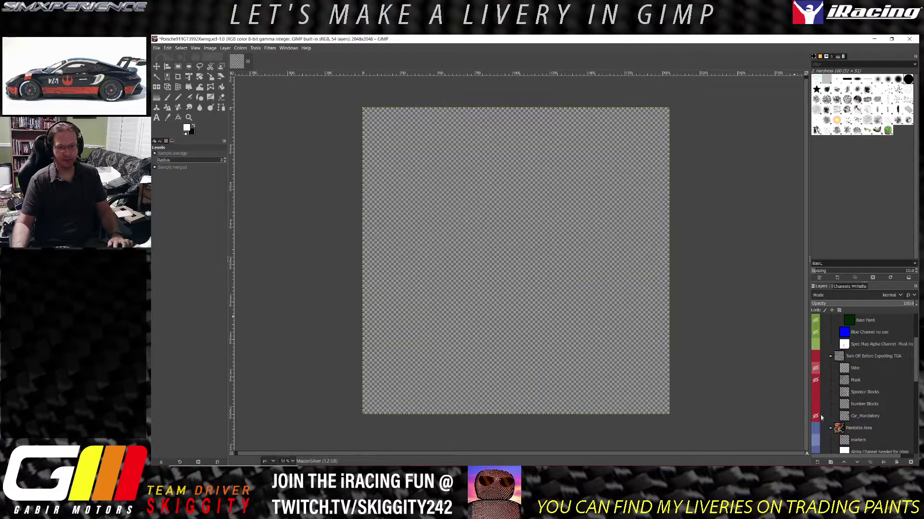
scroll(832, 373, up, 3)
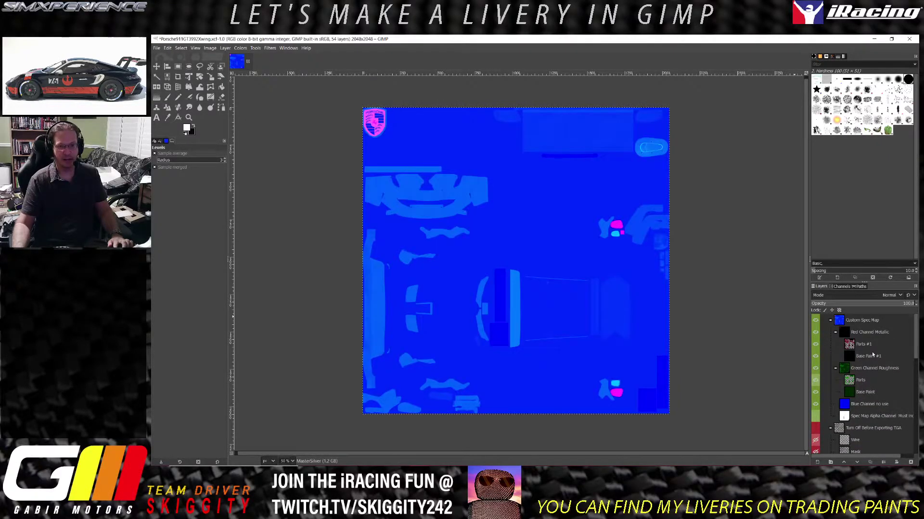
- Paste the copied silver layer above Base Paint #1 in the Red Channel Metallic group and name it Silvers #1
click(868, 356)
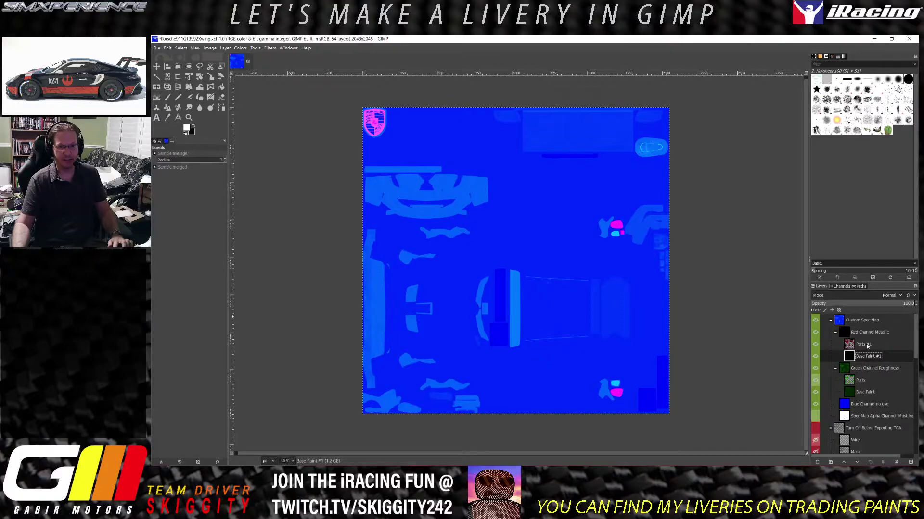
click(869, 345)
click(873, 357)
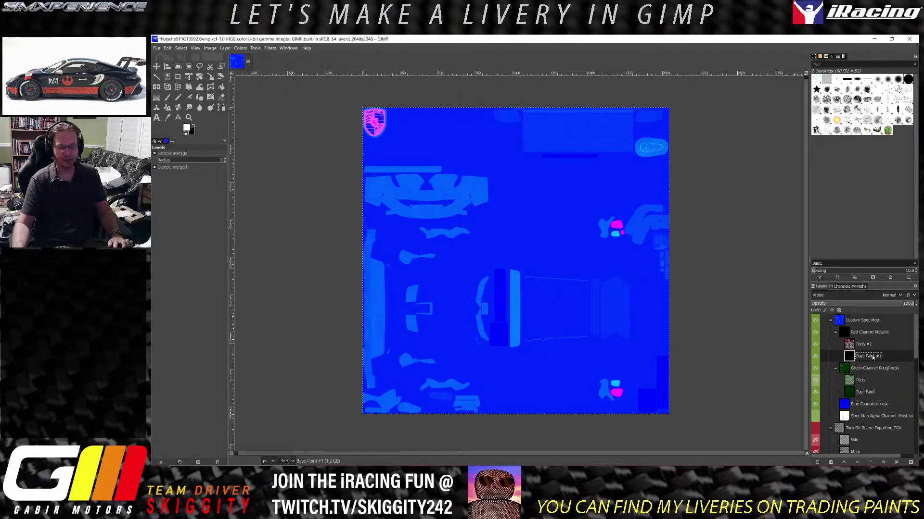
right_click(874, 356)
click(896, 351)
key(ctrl+v)
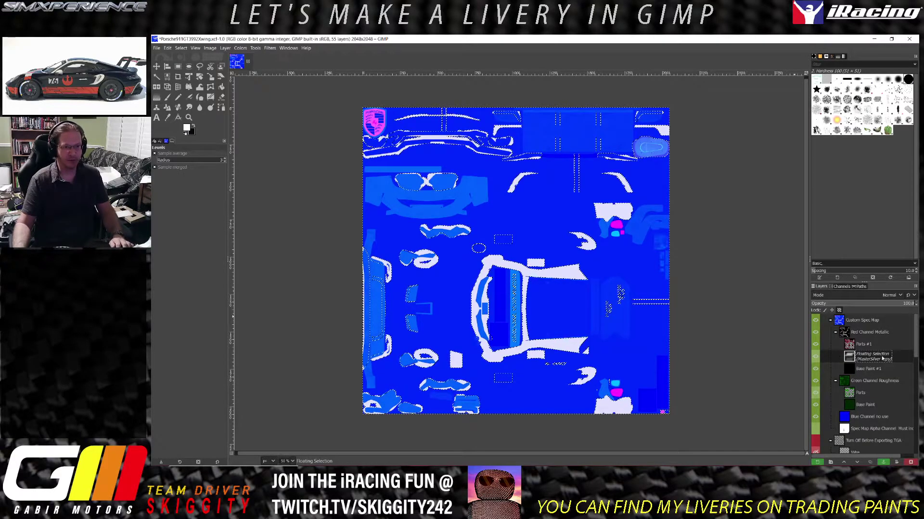
double_click(869, 356)
text(Silvers #1)
key(Return)
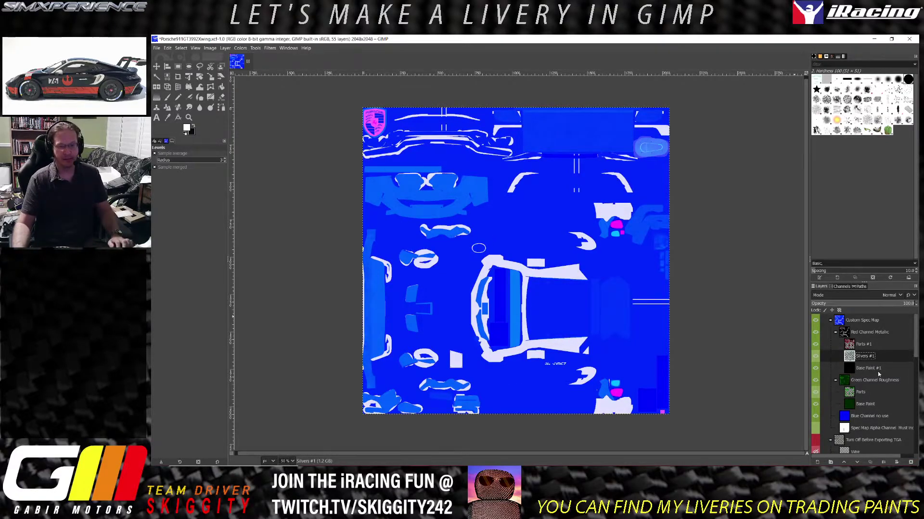
- Make the Base Paint layer of the Green Channel Roughness group the active layer
scroll(878, 374, down, 1)
click(868, 386)
right_click(872, 387)
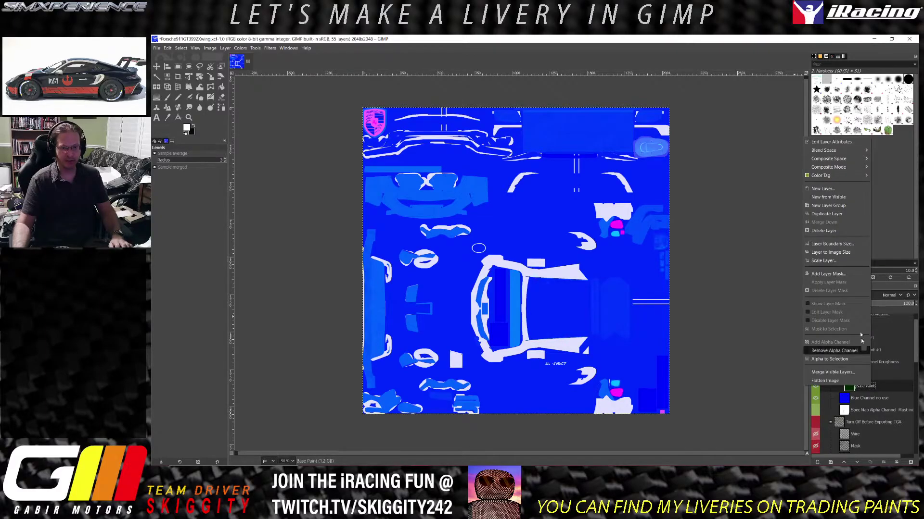
click(824, 192)
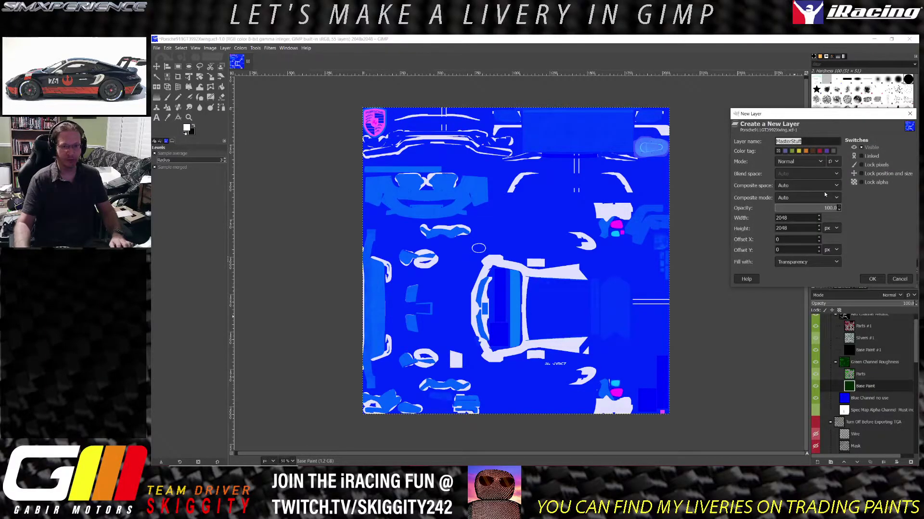
text(S)
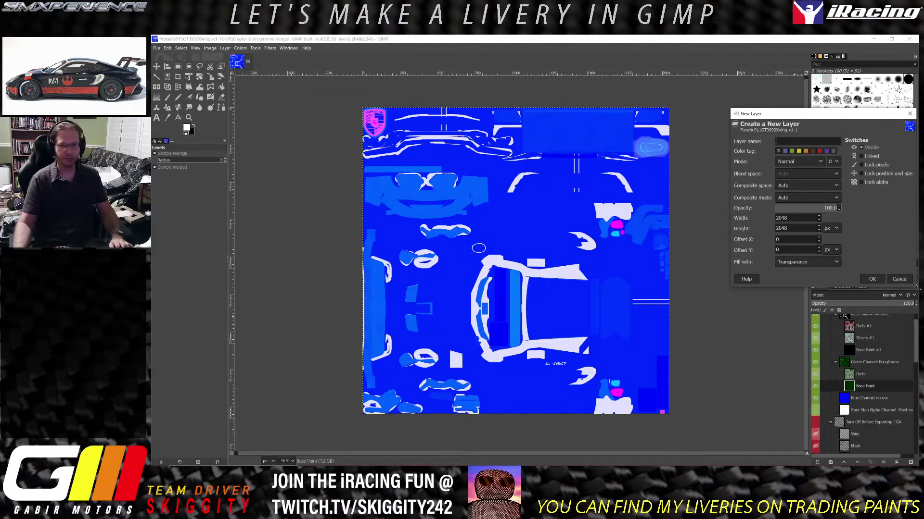
click(898, 279)
- Paste the copied silver layer above Base Paint in the Green Channel Roughness group and name it Silversrough
key(ctrl+v)
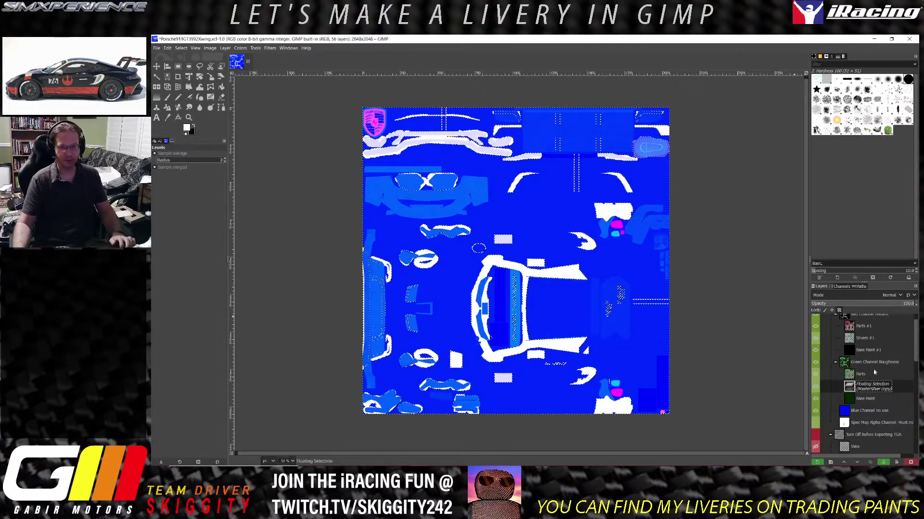
text(Silv)
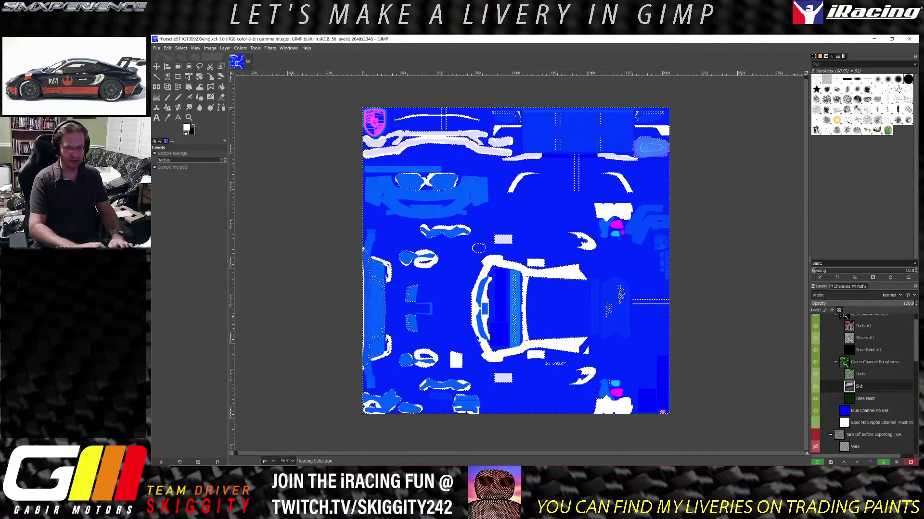
text(ers)
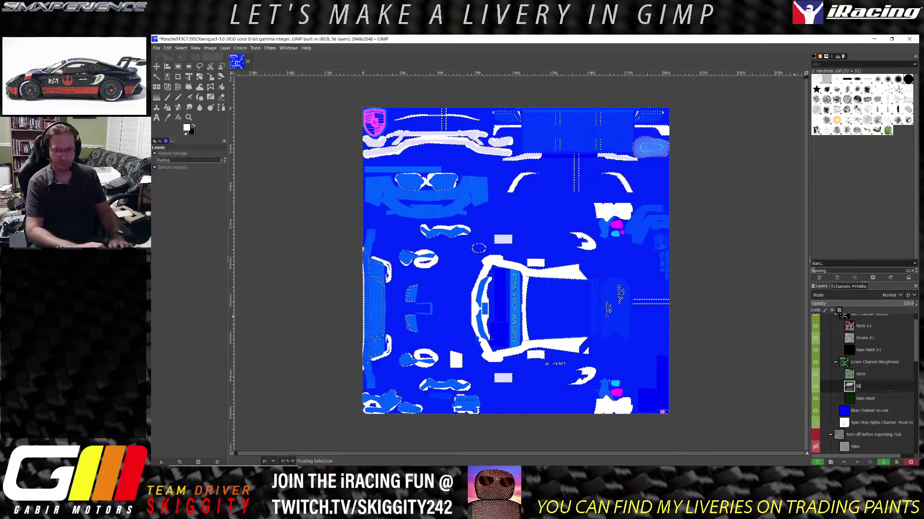
text(rough)
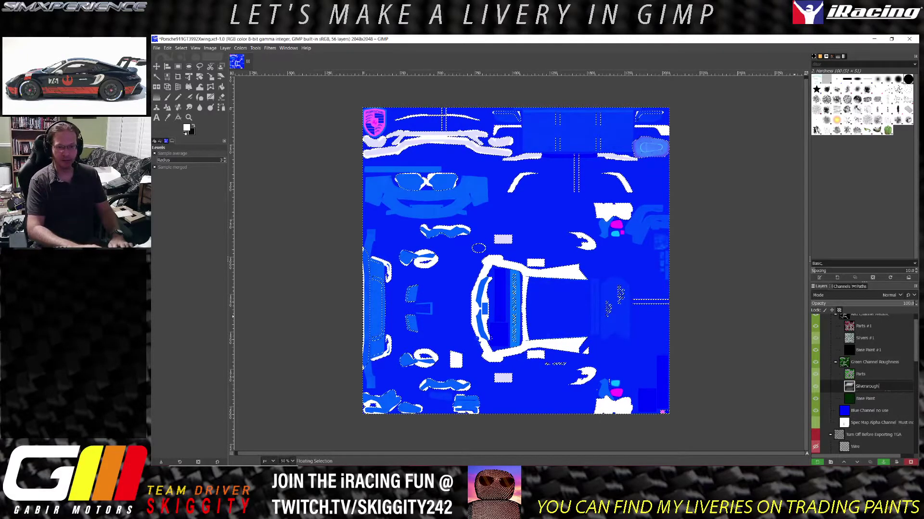
key(Return)
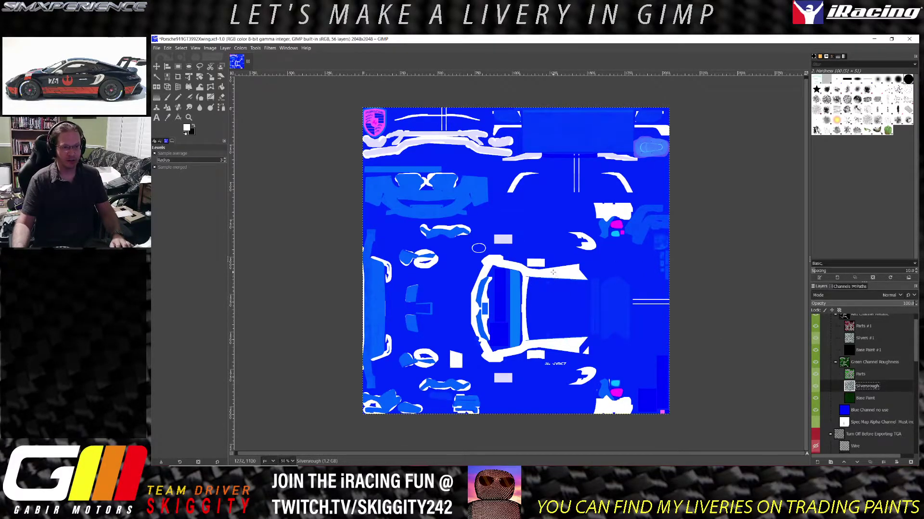
- Select the silver areas of the Silvers #1 layer by color and check them with the Green Channel Roughness group hidden and shown
click(167, 77)
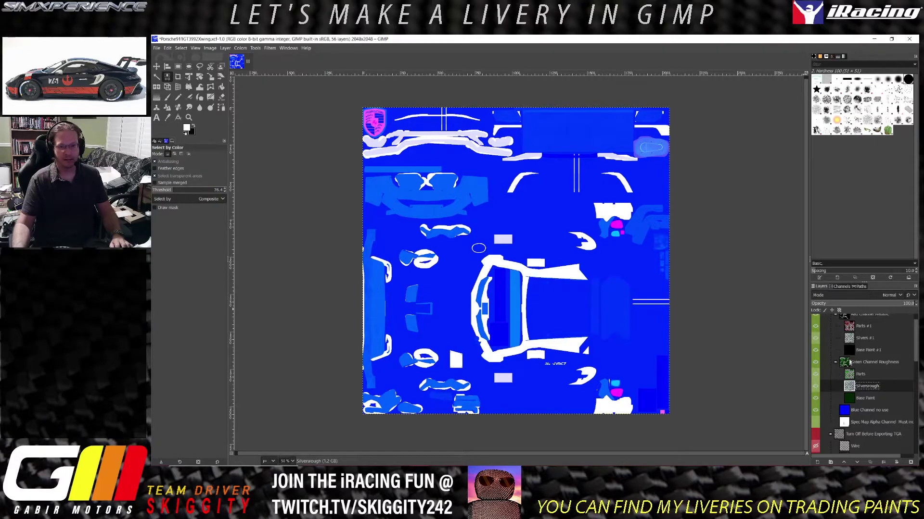
click(867, 342)
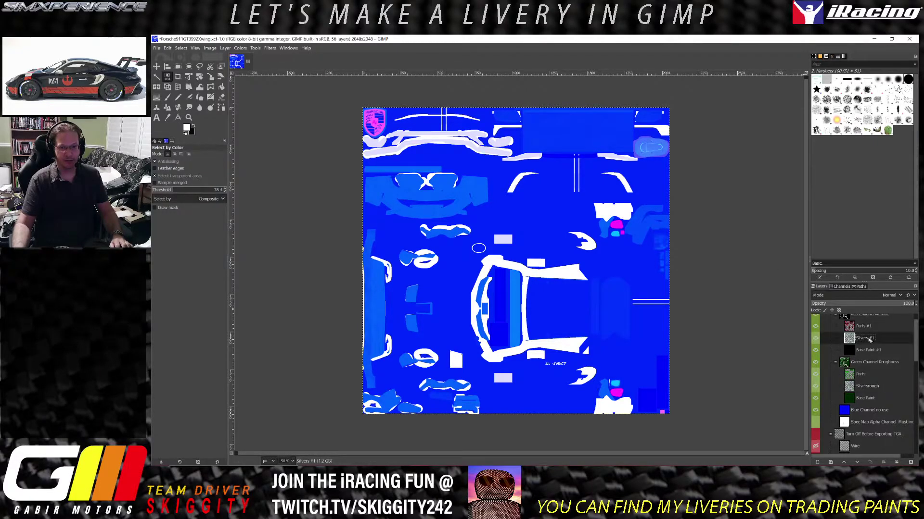
click(558, 275)
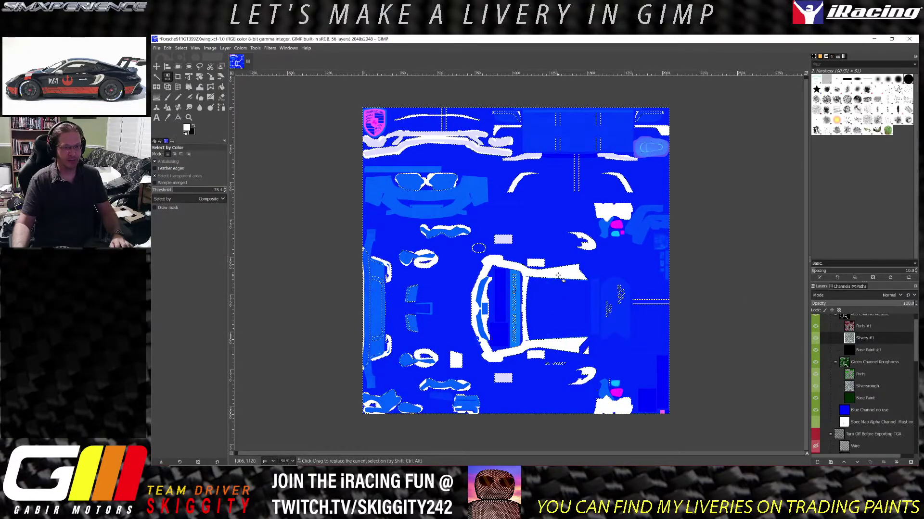
scroll(553, 289, up, 3)
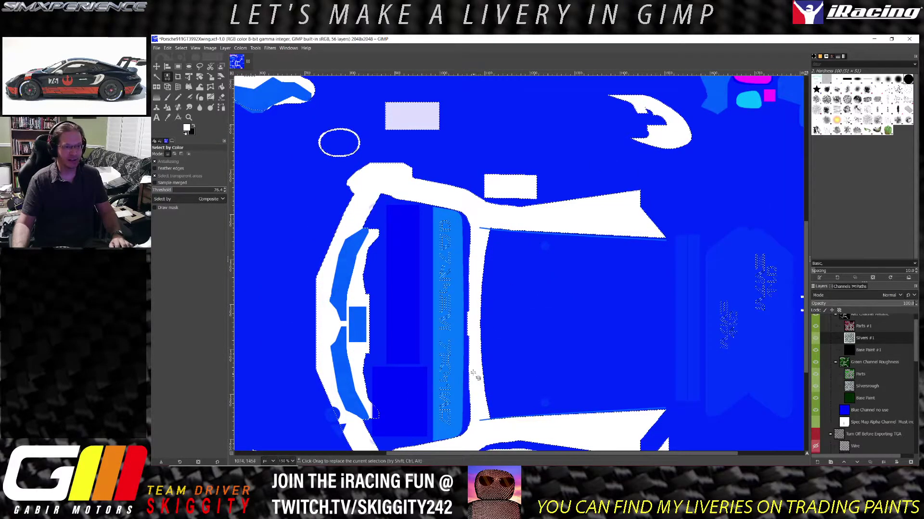
scroll(474, 378, down, 3)
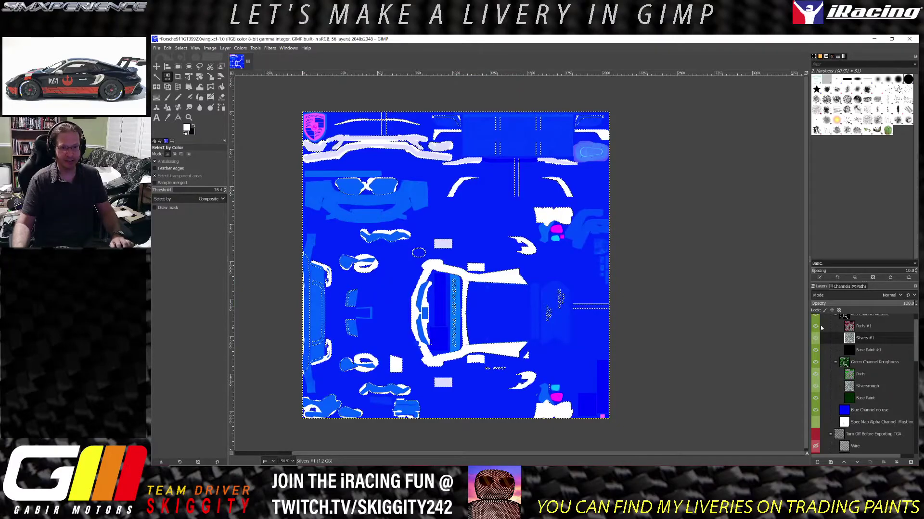
click(815, 363)
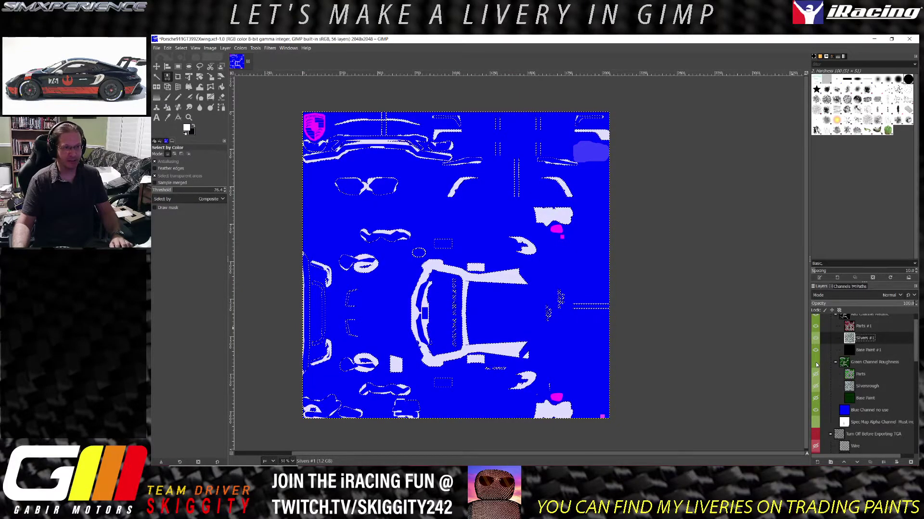
click(815, 363)
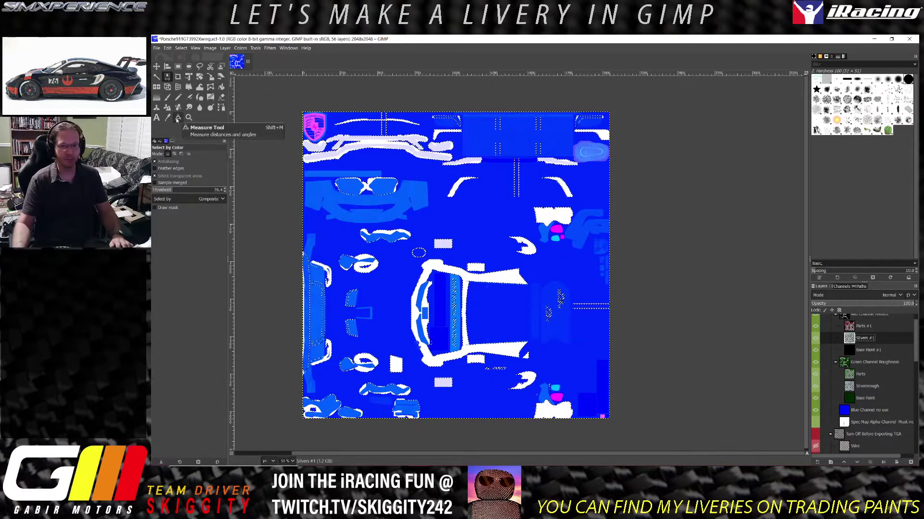
- Activate the Bucket Fill tool and set the foreground color to pure red, ff0000
click(188, 127)
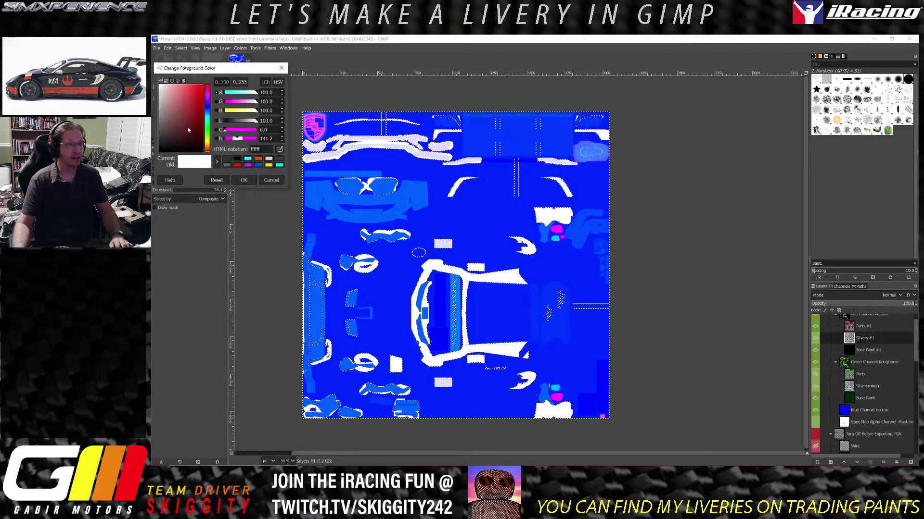
key(Escape)
click(211, 97)
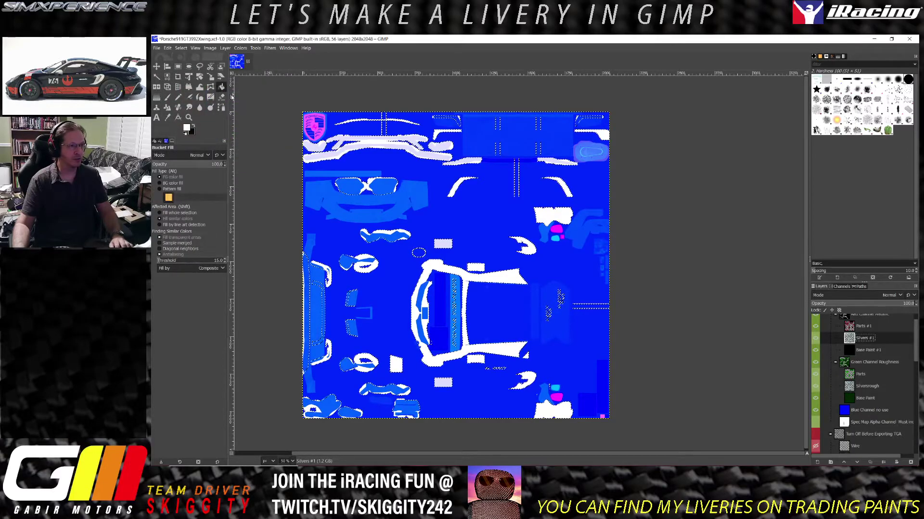
click(187, 127)
click(203, 85)
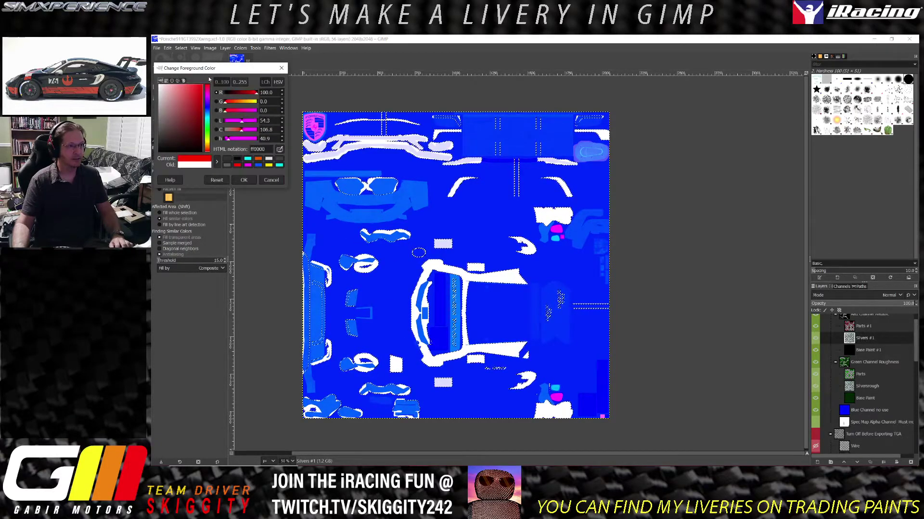
click(244, 180)
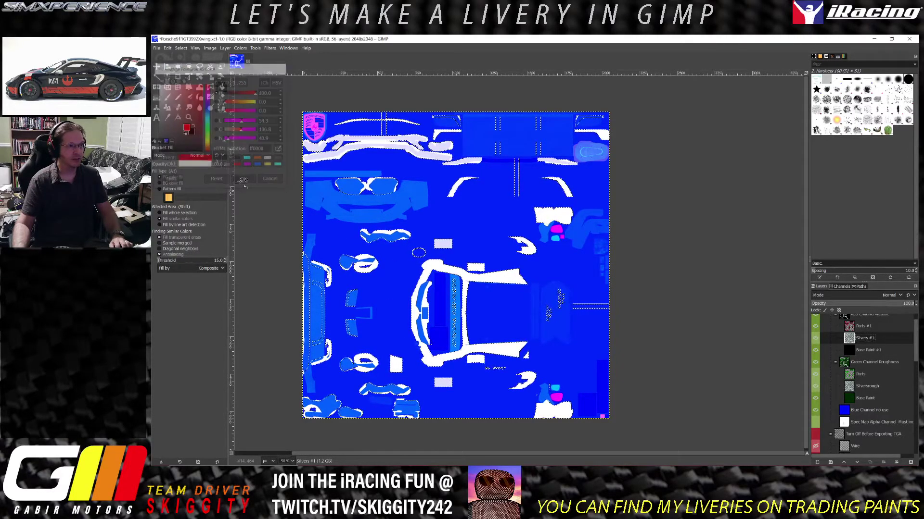
- Fill the selected silver areas with red on the Silvers #1 layer and with pure green, 00ff00, on the Silversrough layer
click(436, 265)
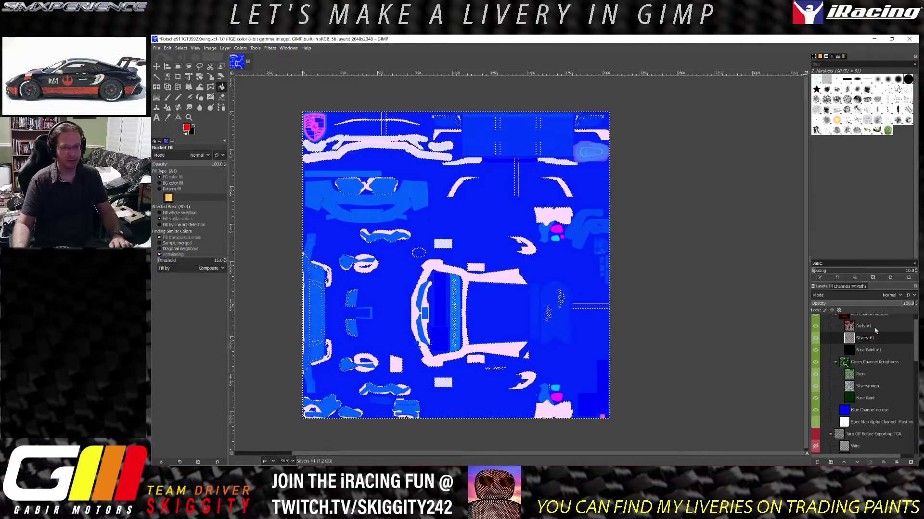
click(870, 386)
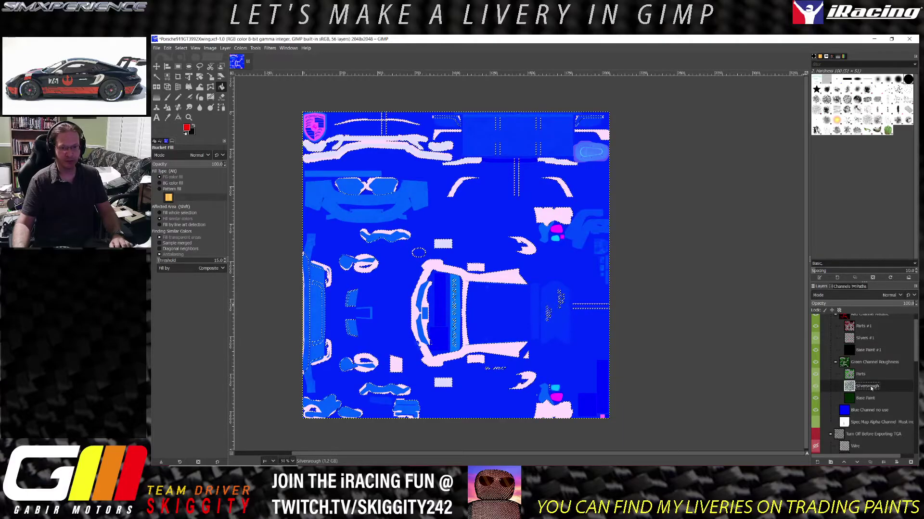
click(187, 127)
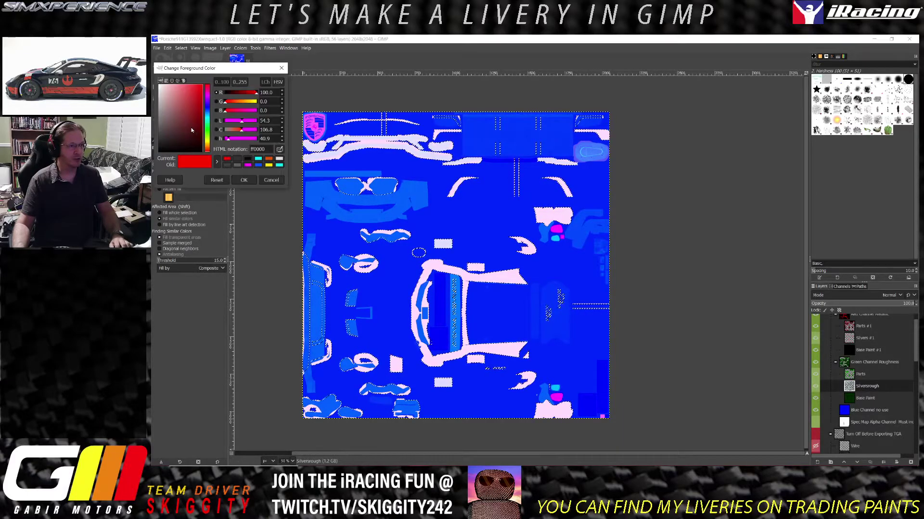
drag(208, 137, 208, 131)
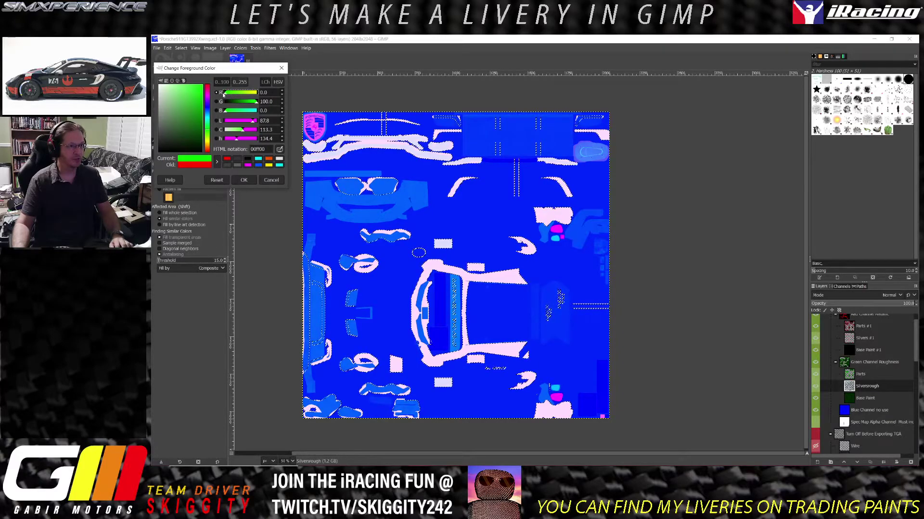
click(243, 180)
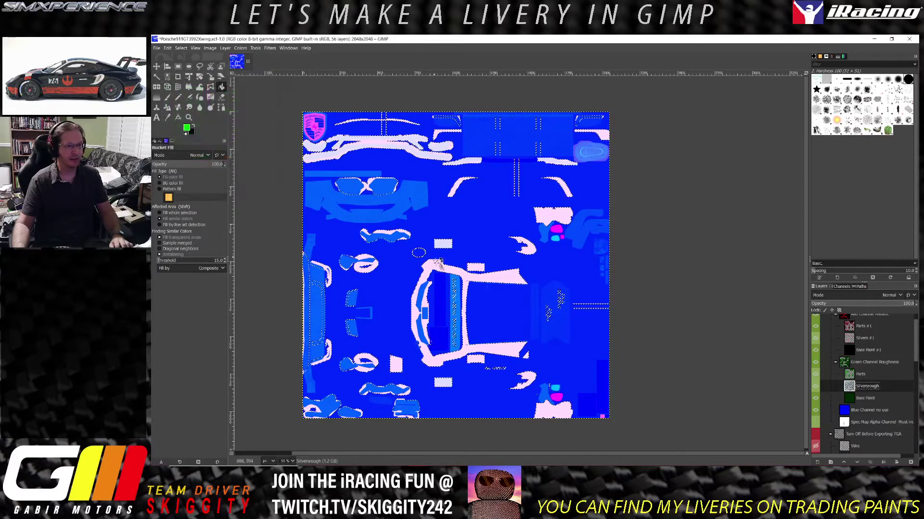
click(506, 283)
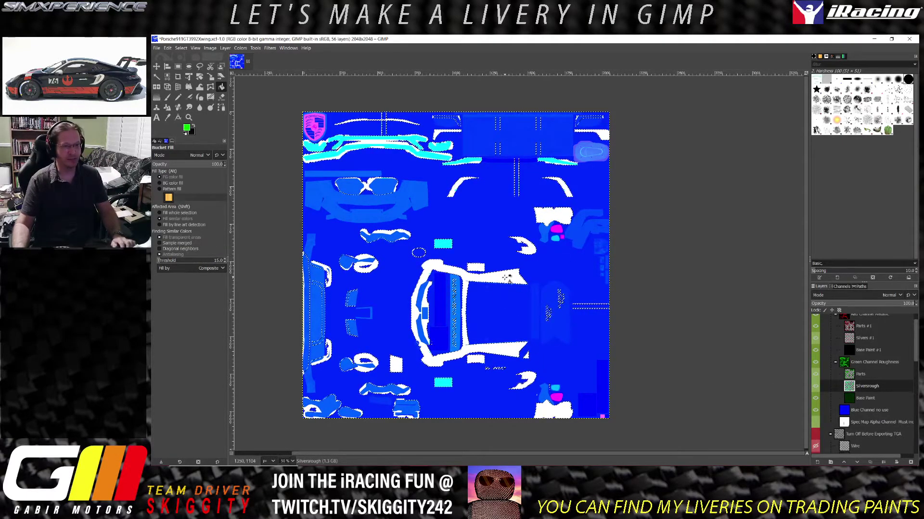
- Set the opacity of the Silversrough layer to 7.5
scroll(506, 278, up, 4)
scroll(496, 289, down, 4)
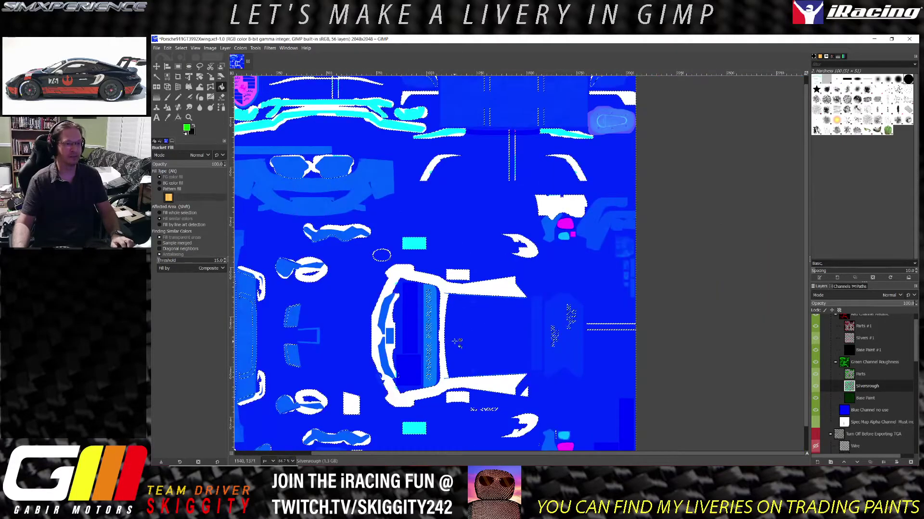
scroll(460, 337, up, 2)
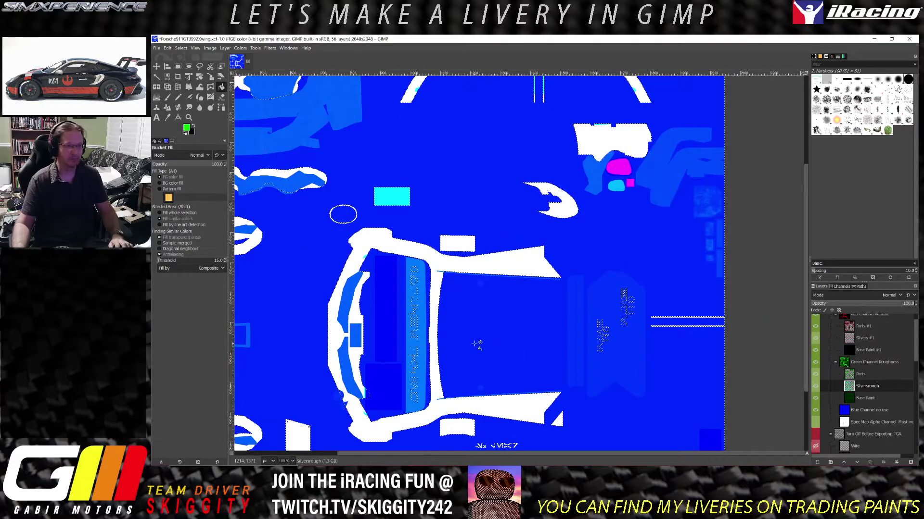
scroll(517, 319, down, 4)
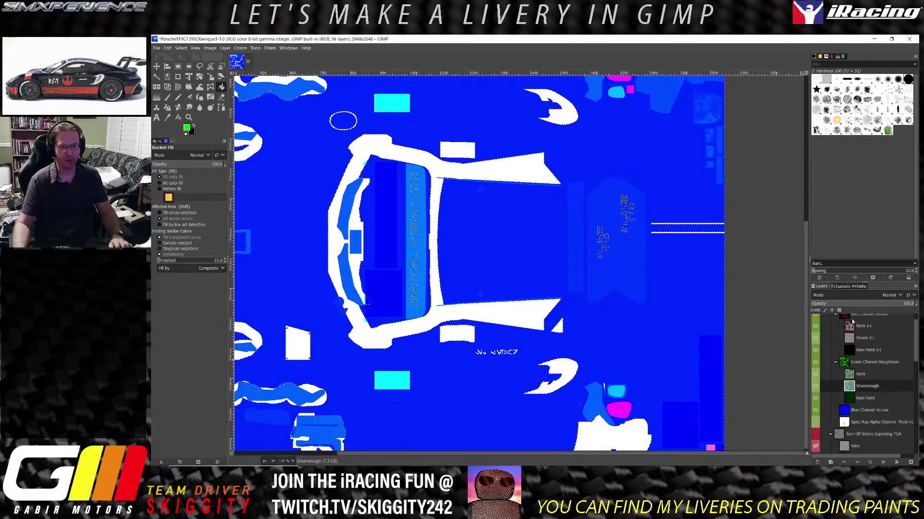
drag(913, 304, 826, 301)
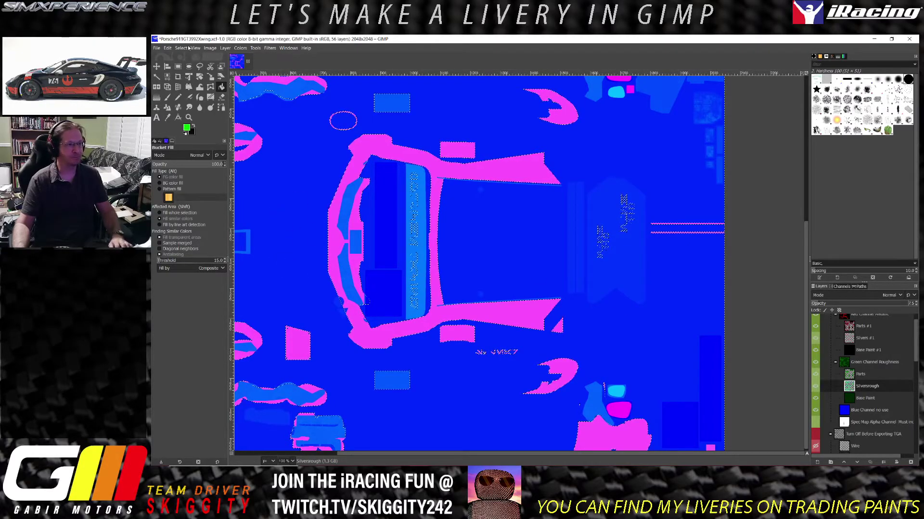
- Export the spec map over the existing car_spec TGA file, dismiss the error message and switch to iRacing
click(157, 48)
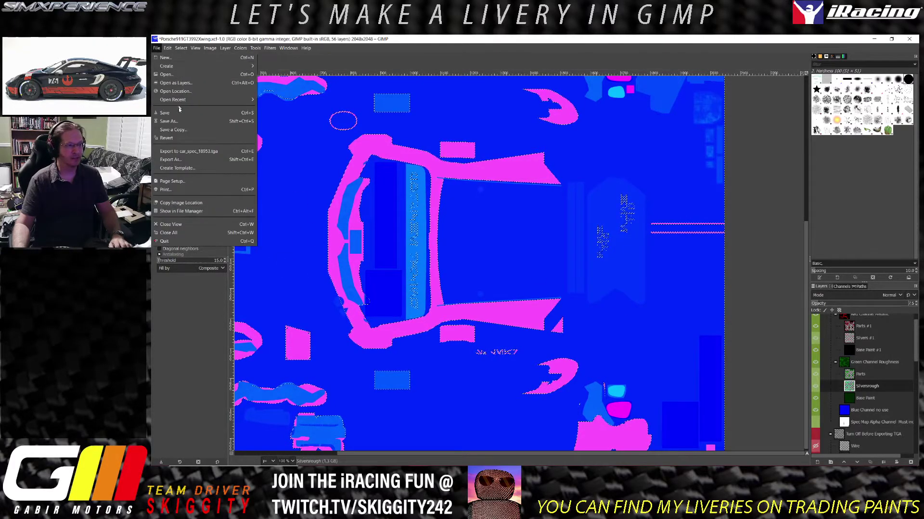
key(Escape)
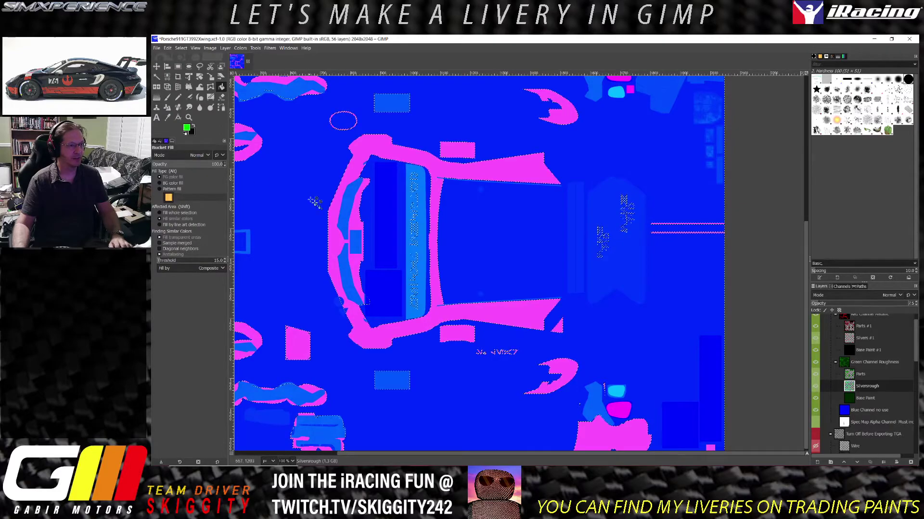
click(437, 466)
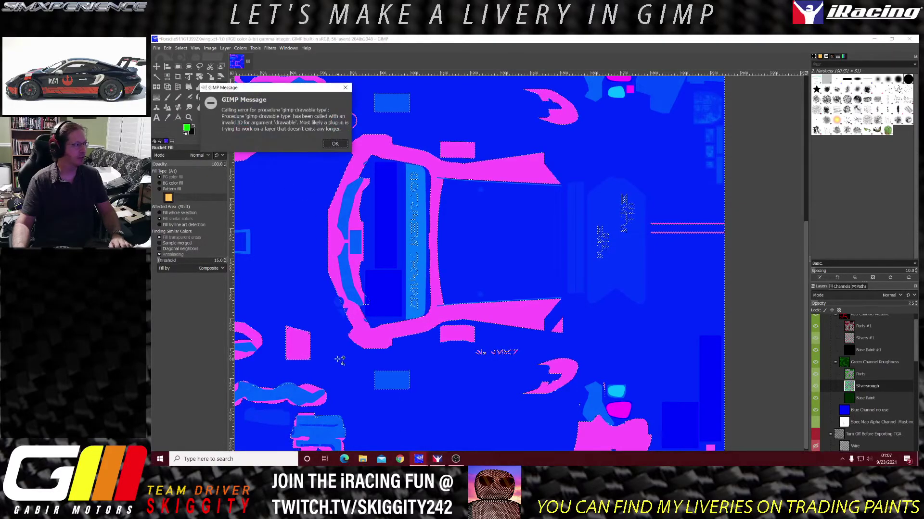
click(335, 144)
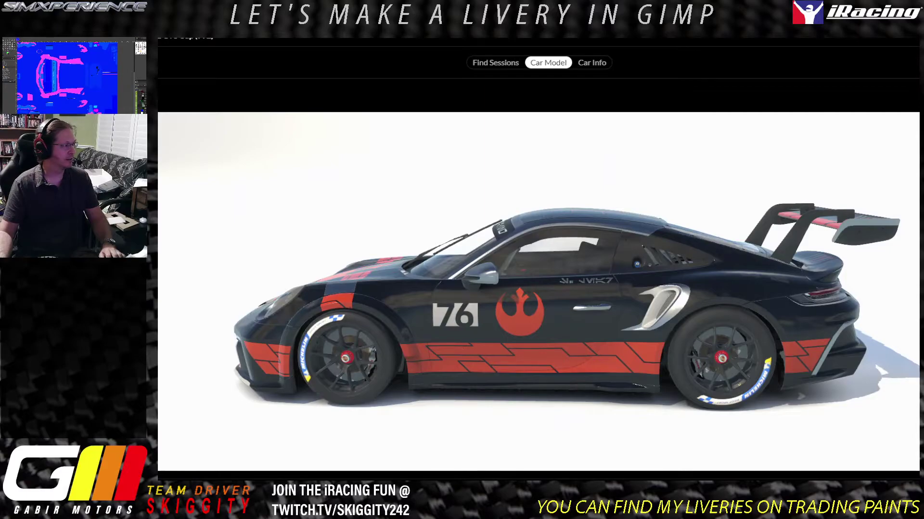
- Examine the finish of the silver areas on the Porsche in the iRacing car model viewer from closer and other angles
scroll(437, 284, up, 3)
drag(481, 308, 409, 240)
scroll(566, 269, up, 5)
drag(738, 181, 732, 229)
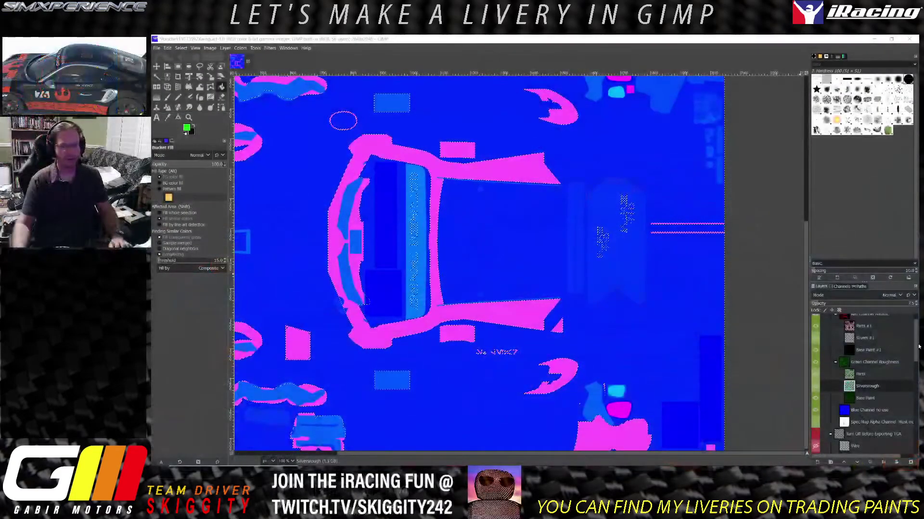
- Back in GIMP, lower the opacity of the Silvers #1 layer in the red metallic channel group
click(869, 339)
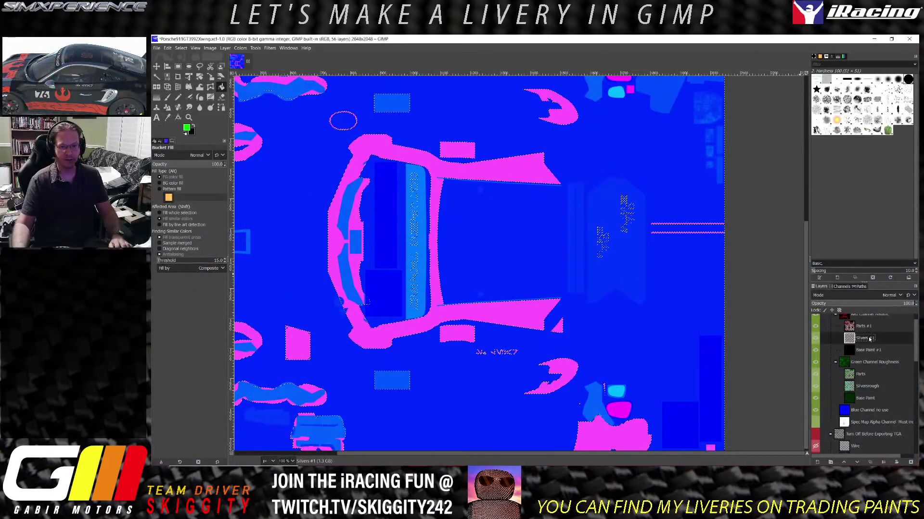
click(868, 384)
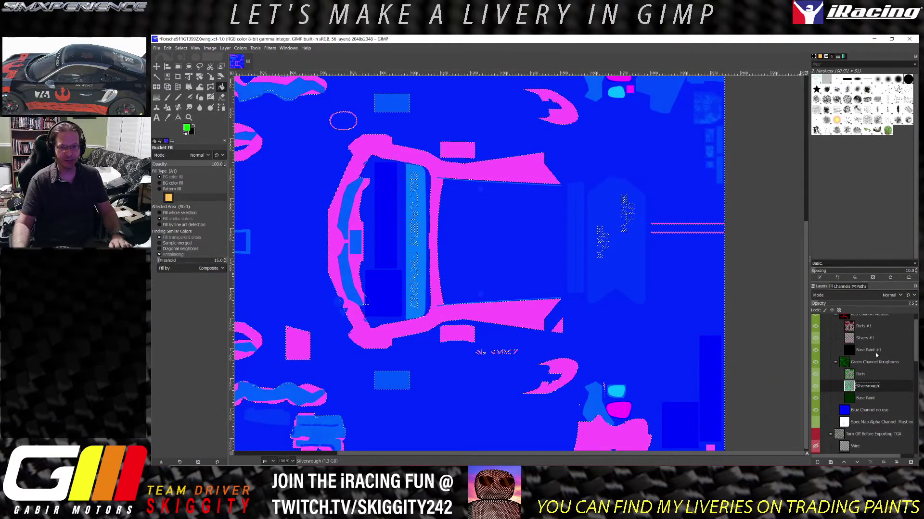
click(880, 338)
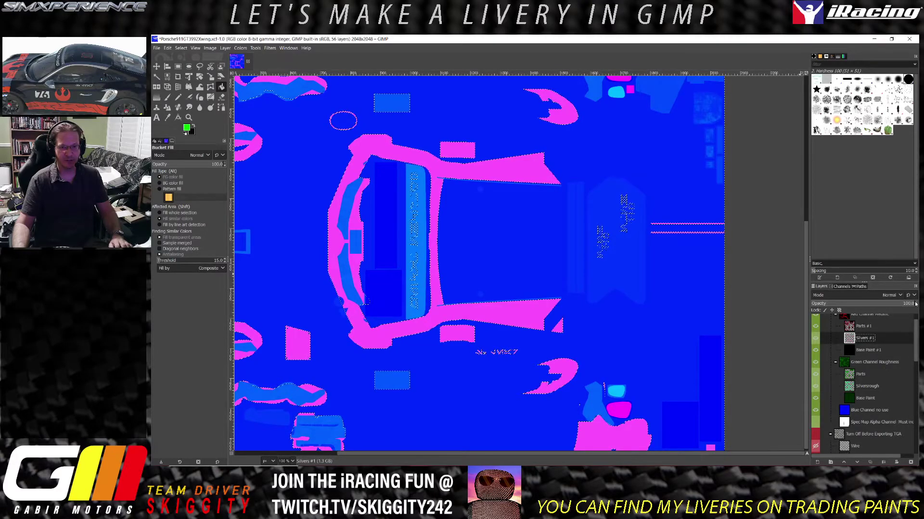
drag(913, 303, 911, 304)
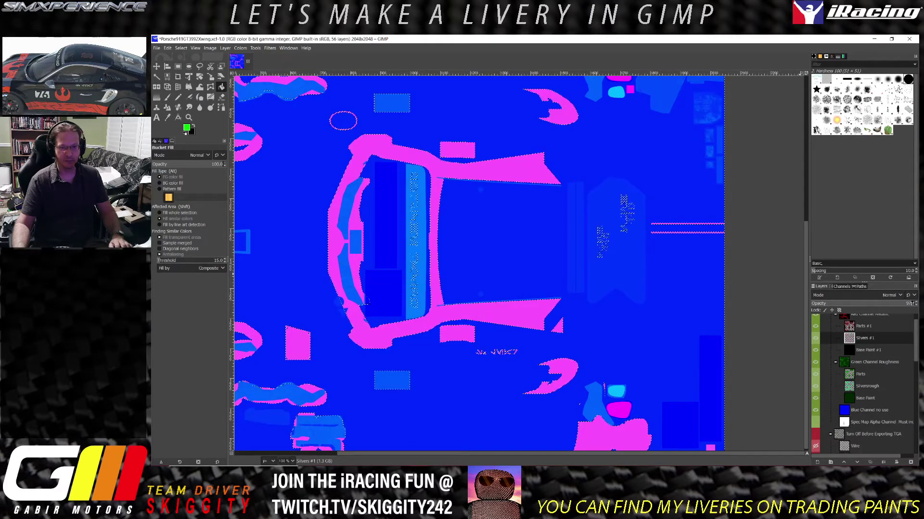